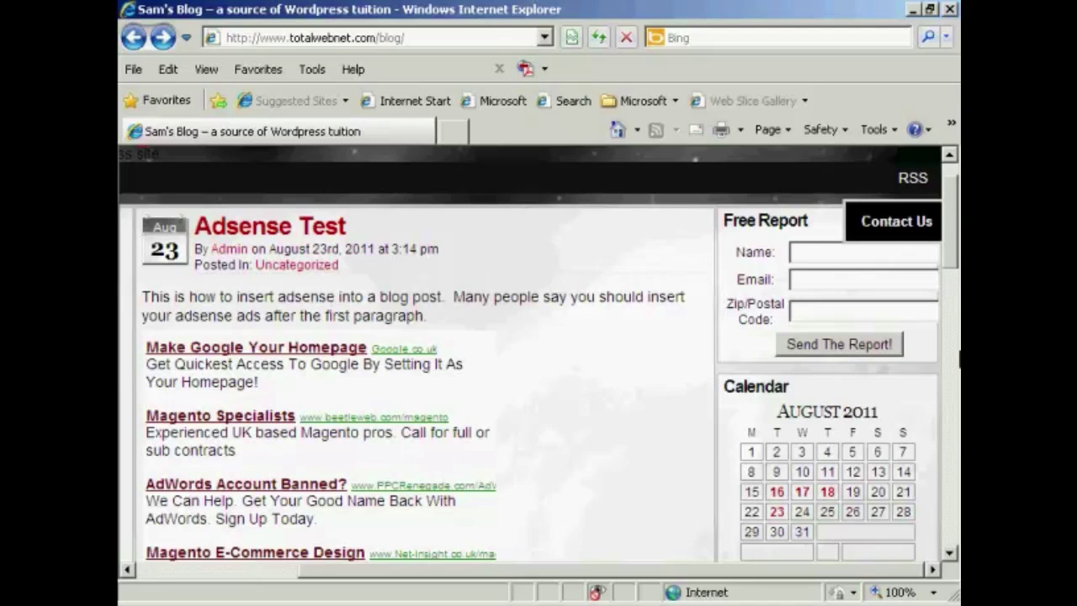
click(913, 179)
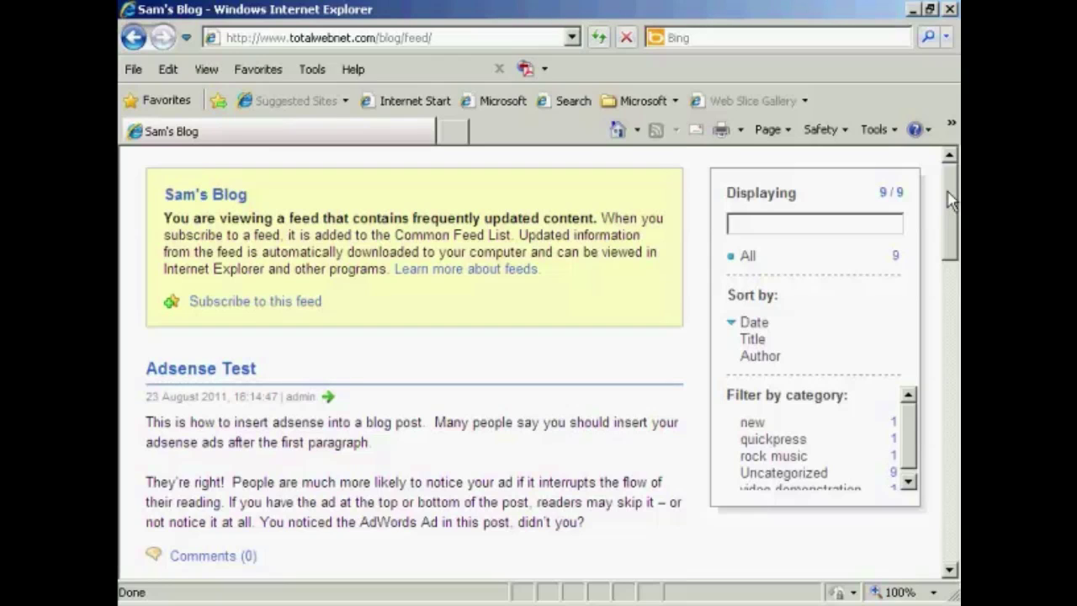
click(426, 33)
right_click(422, 35)
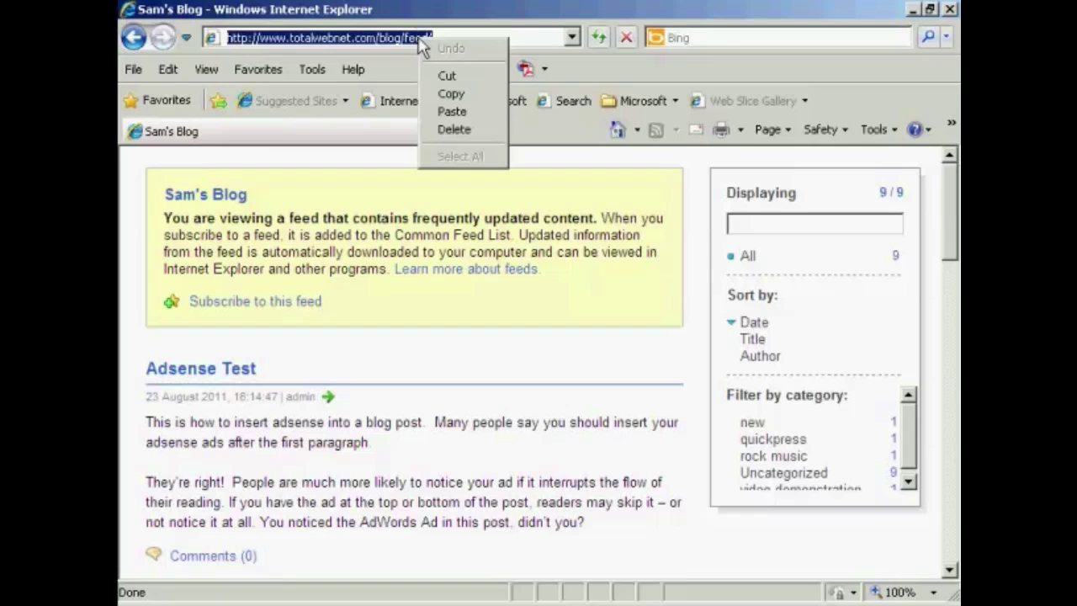
click(451, 94)
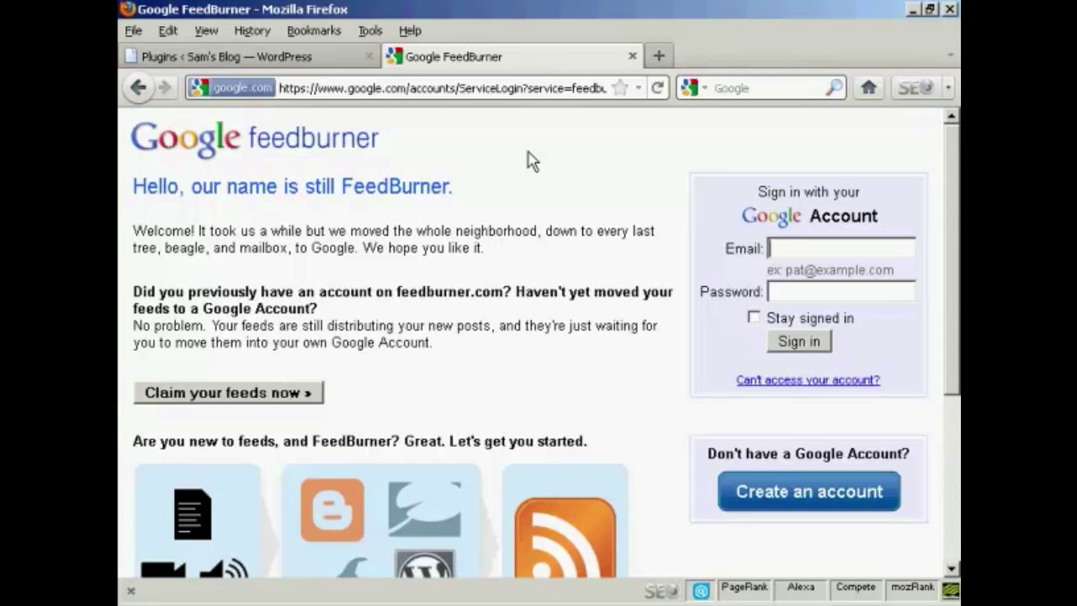
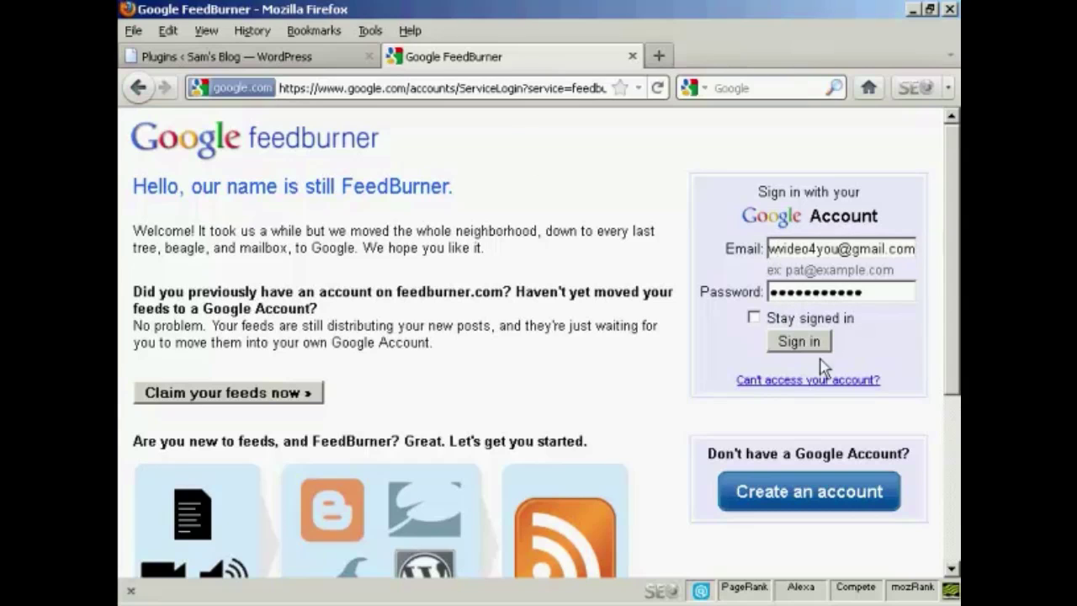
click(802, 344)
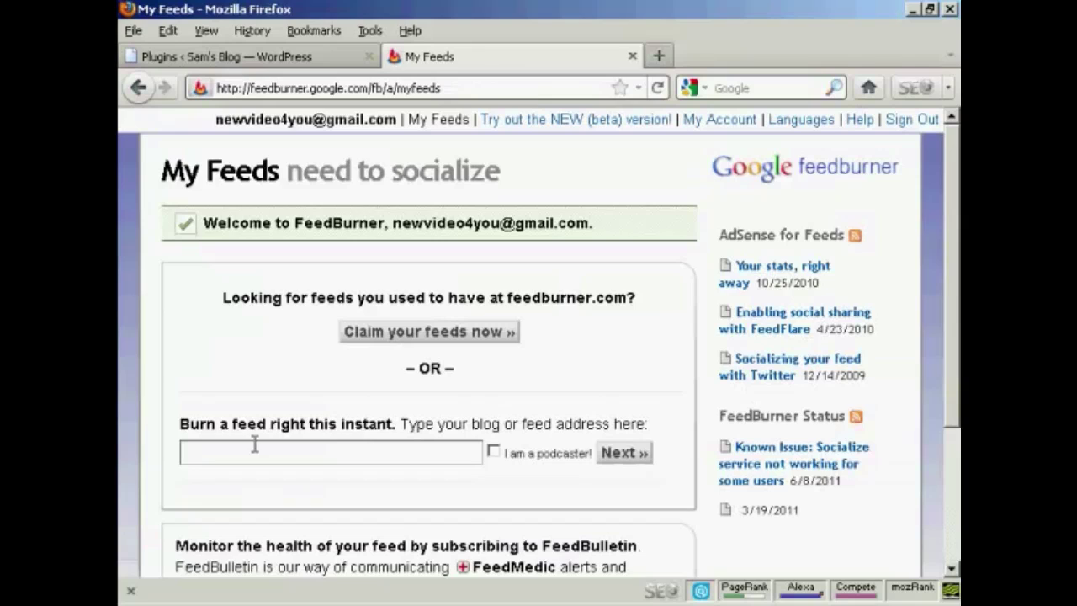
click(186, 452)
key(ctrl+v)
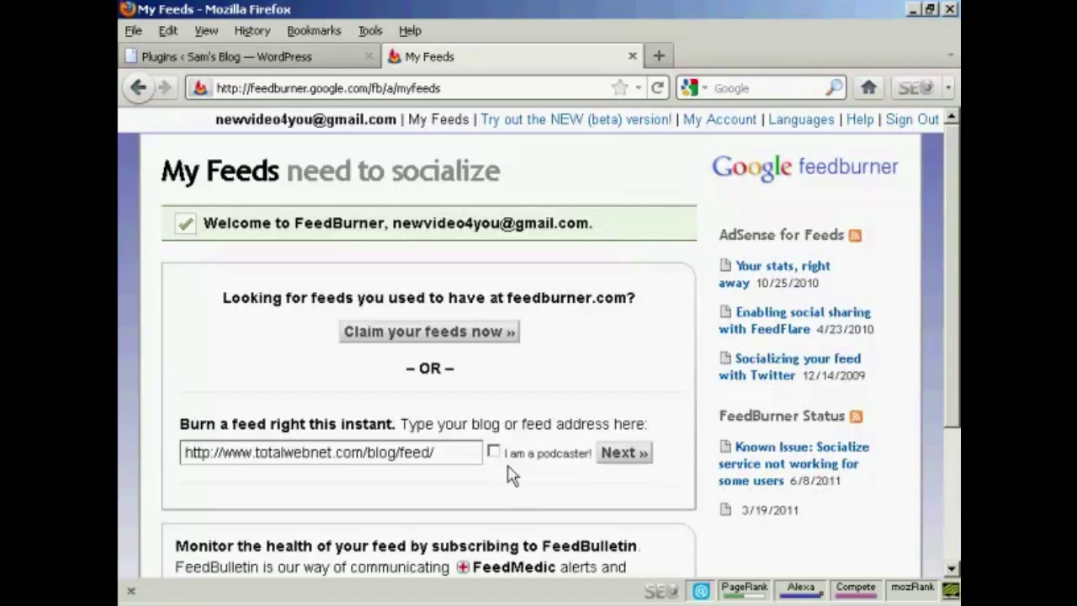
Submit the blog address and accept the feed title Sam's Blog and its FeedBurner address.
click(623, 453)
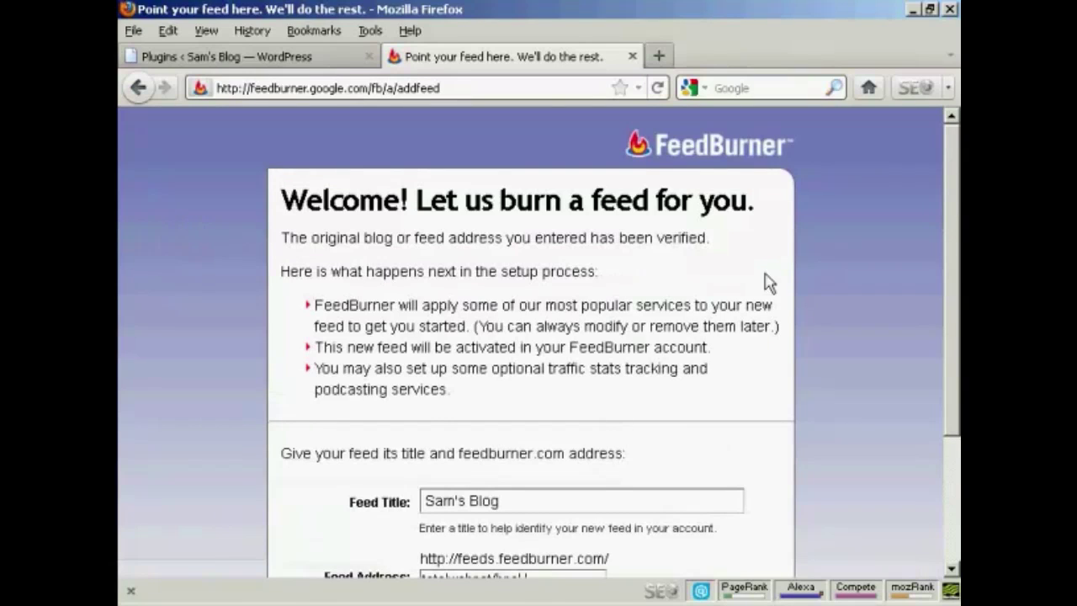
scroll(953, 192, down, 3)
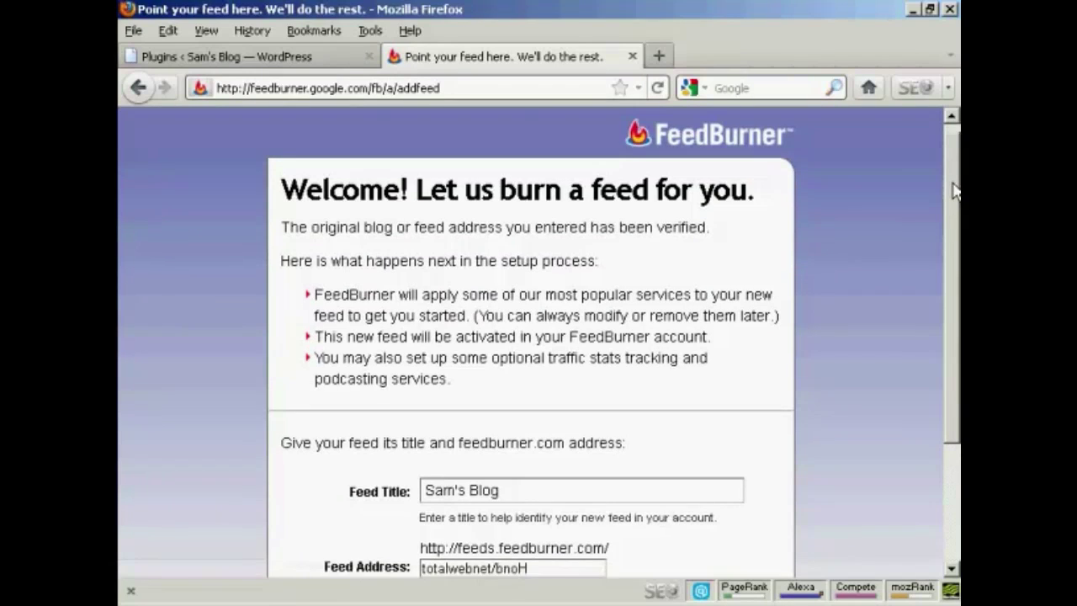
scroll(953, 251, down, 3)
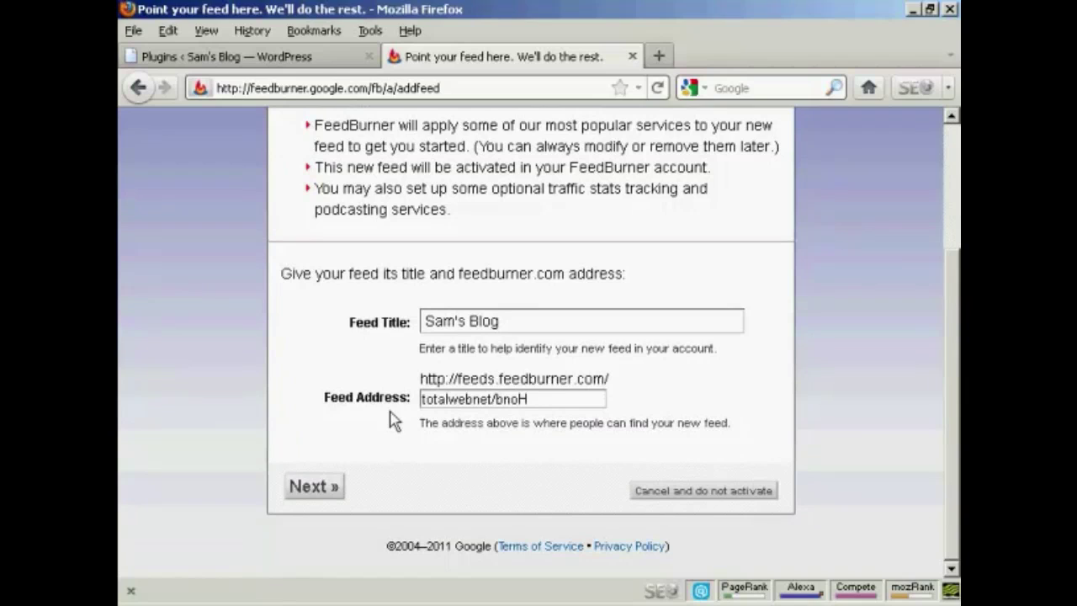
click(321, 491)
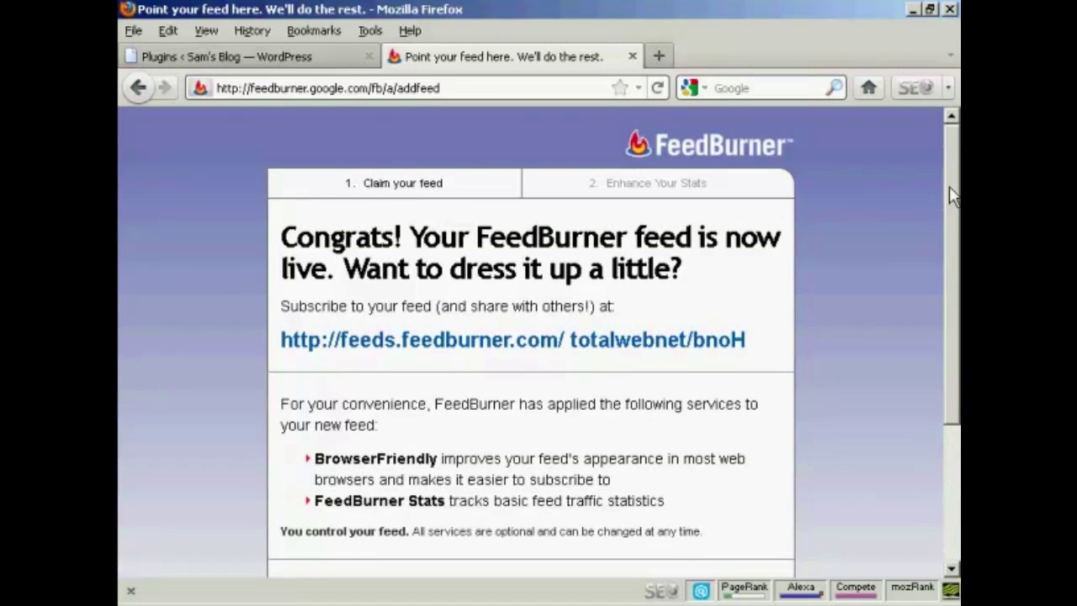
drag(950, 194, 951, 235)
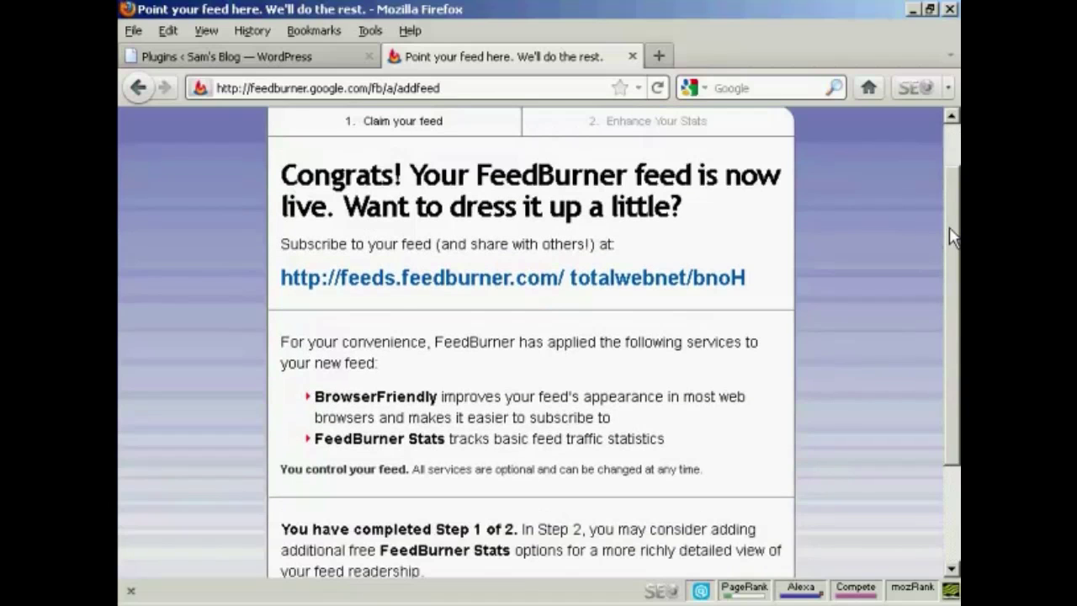
right_click(673, 289)
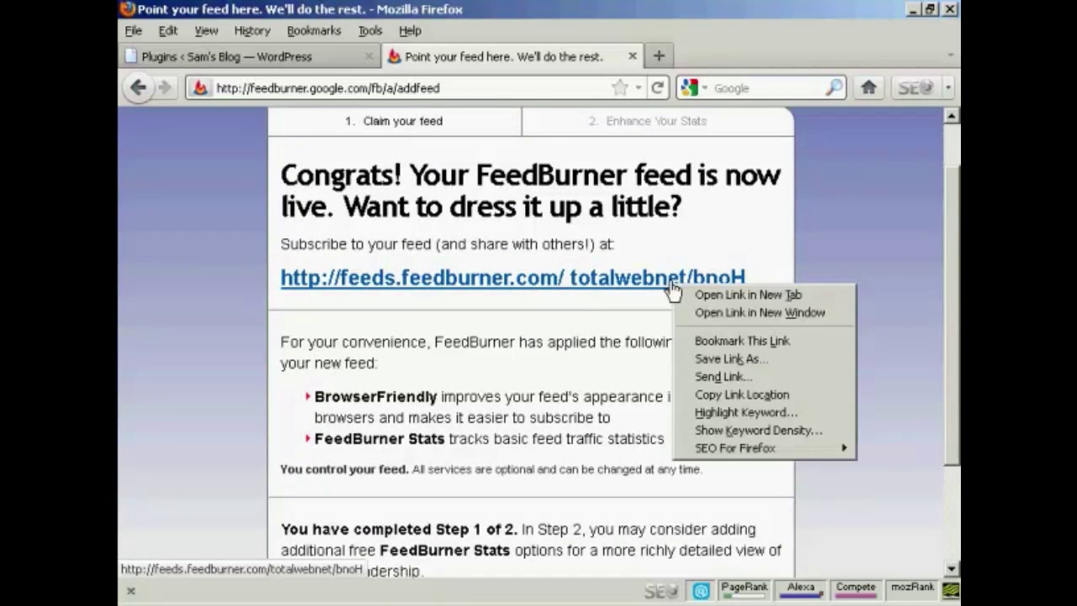
click(756, 396)
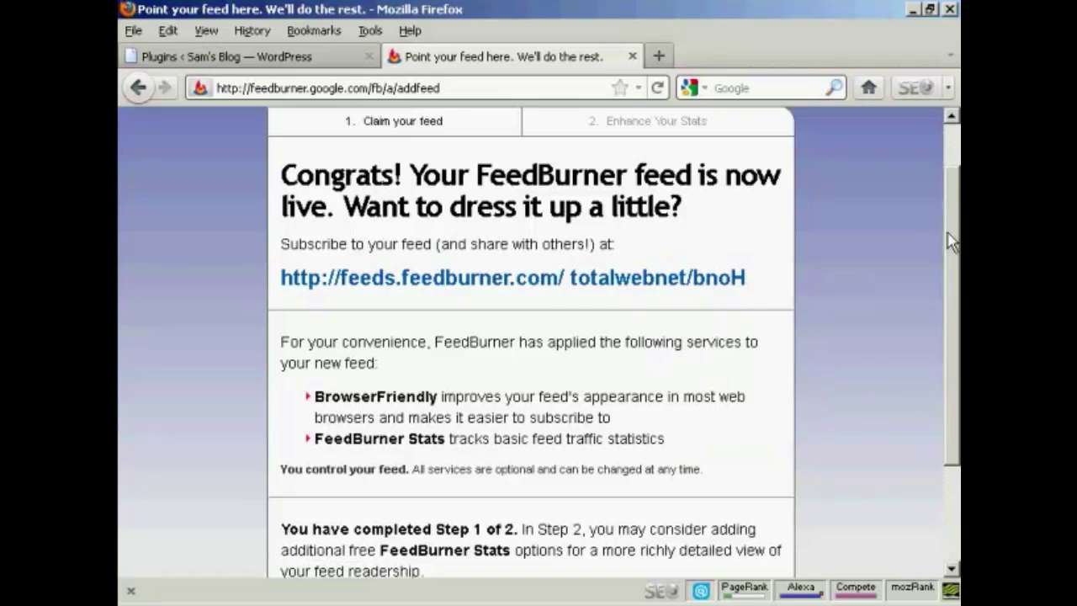
drag(954, 213, 955, 347)
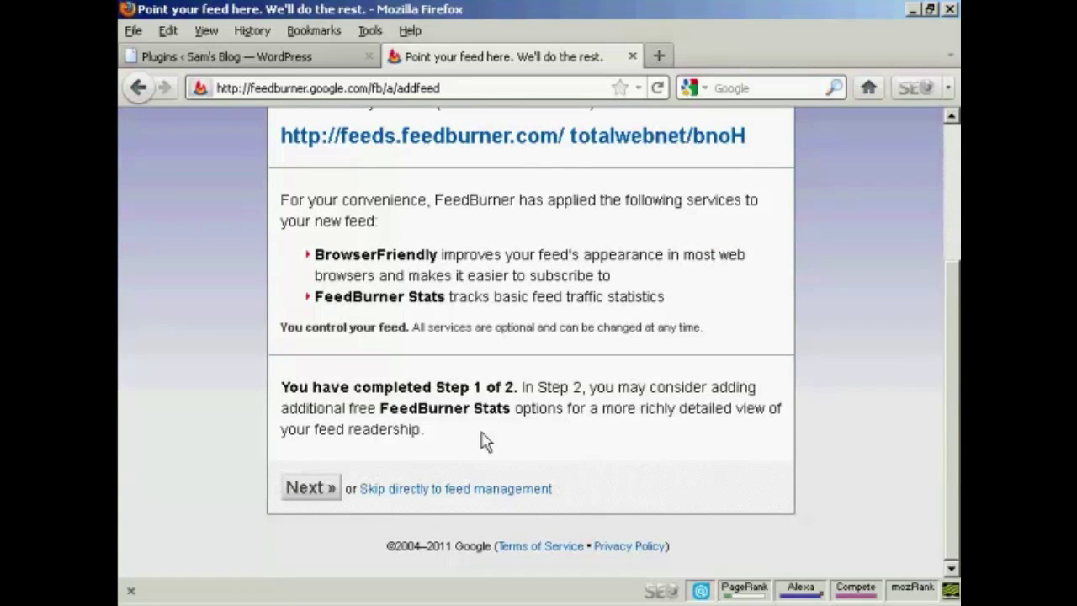
click(316, 496)
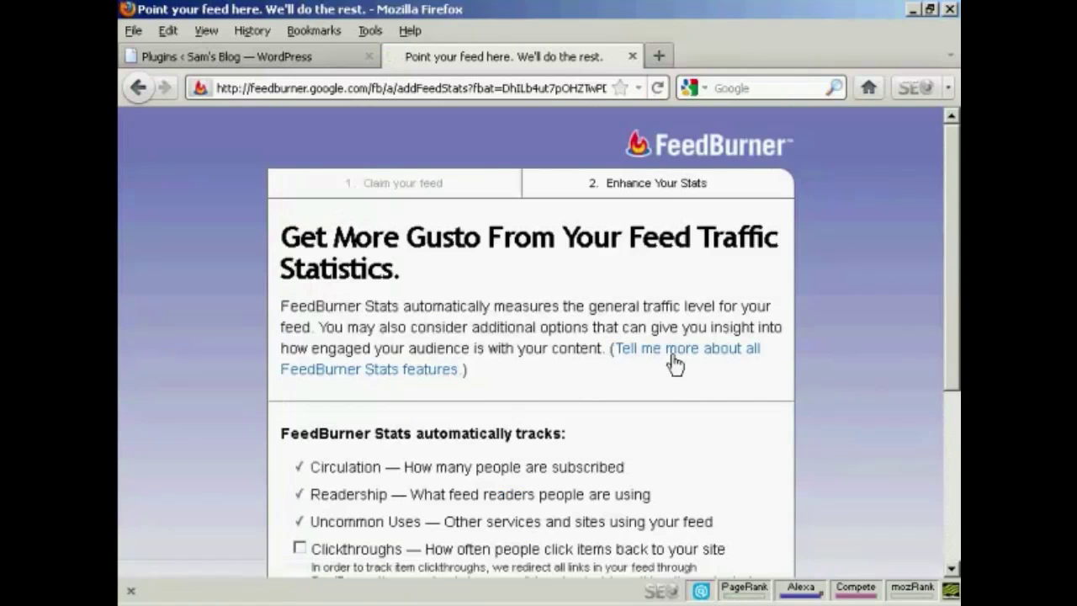
Enable Clickthroughs and Item enclosure downloads tracking, then finish the Sam's Blog feed setup.
drag(957, 208, 956, 292)
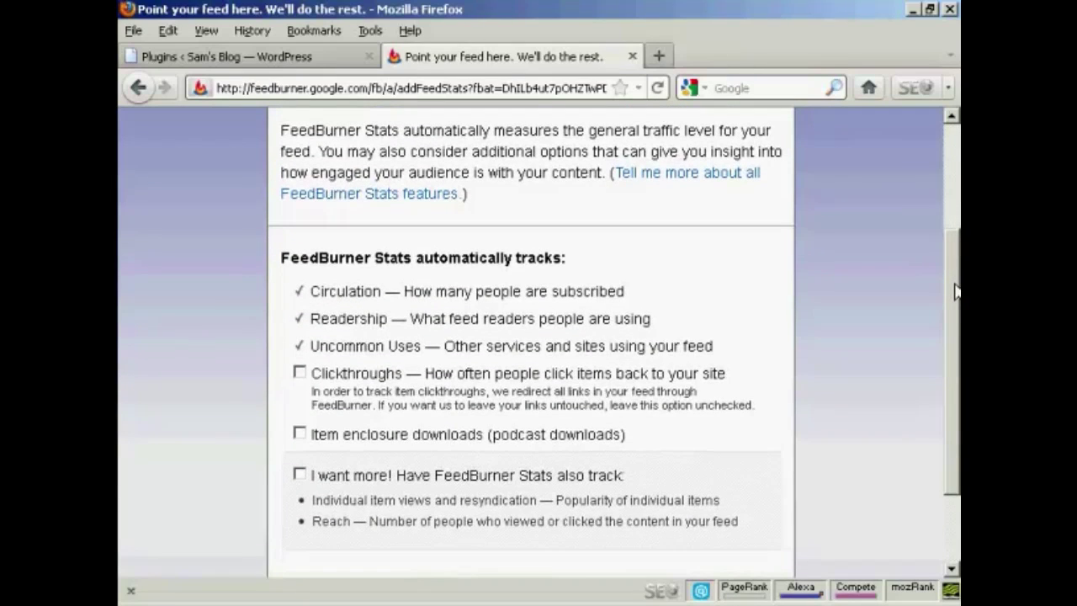
click(299, 372)
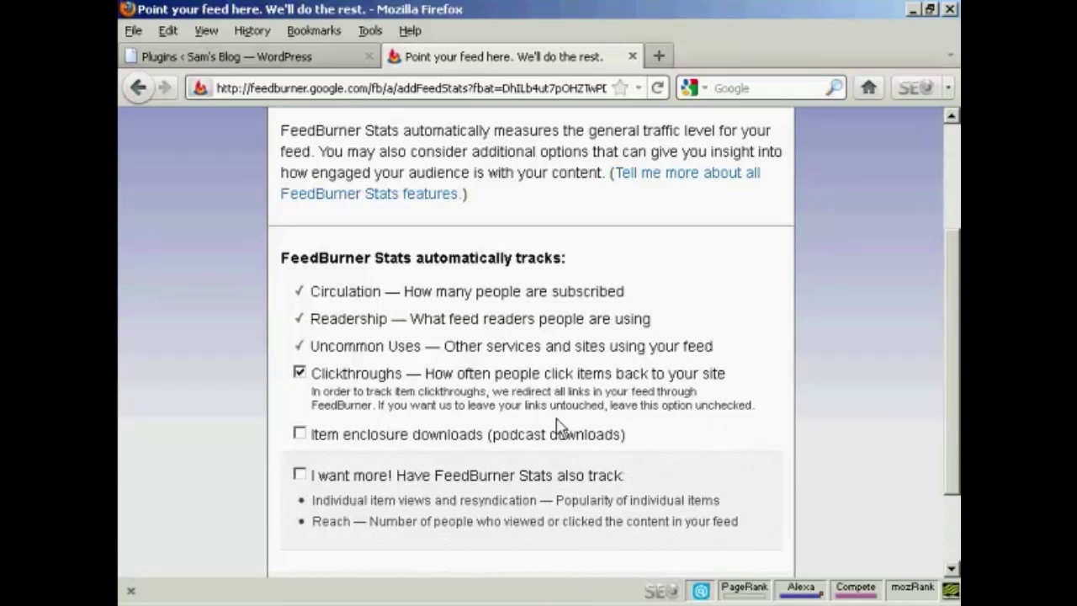
scroll(637, 421, down, 3)
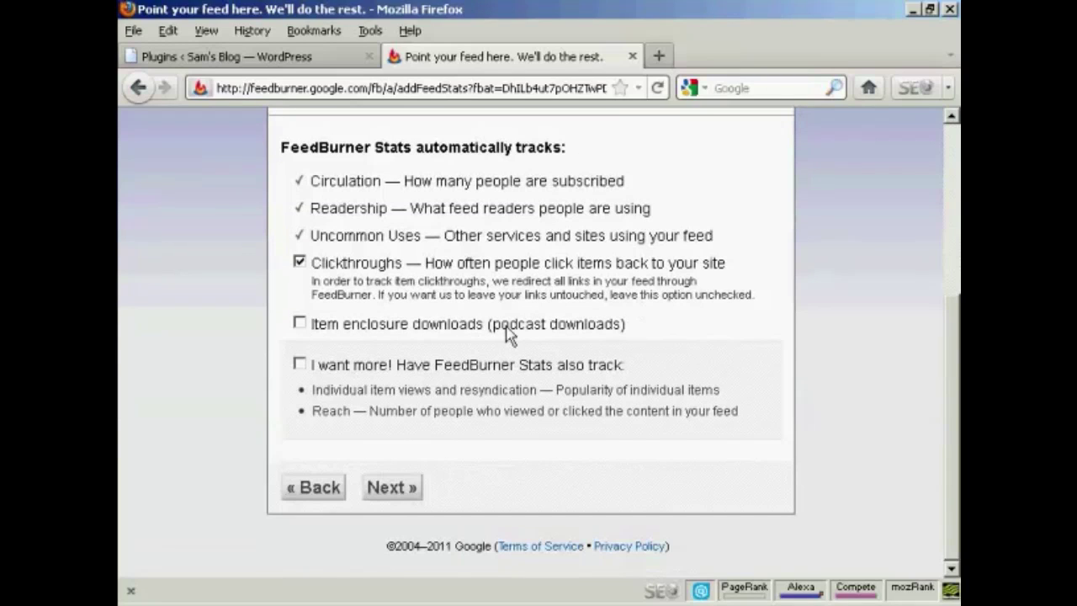
click(299, 324)
click(396, 491)
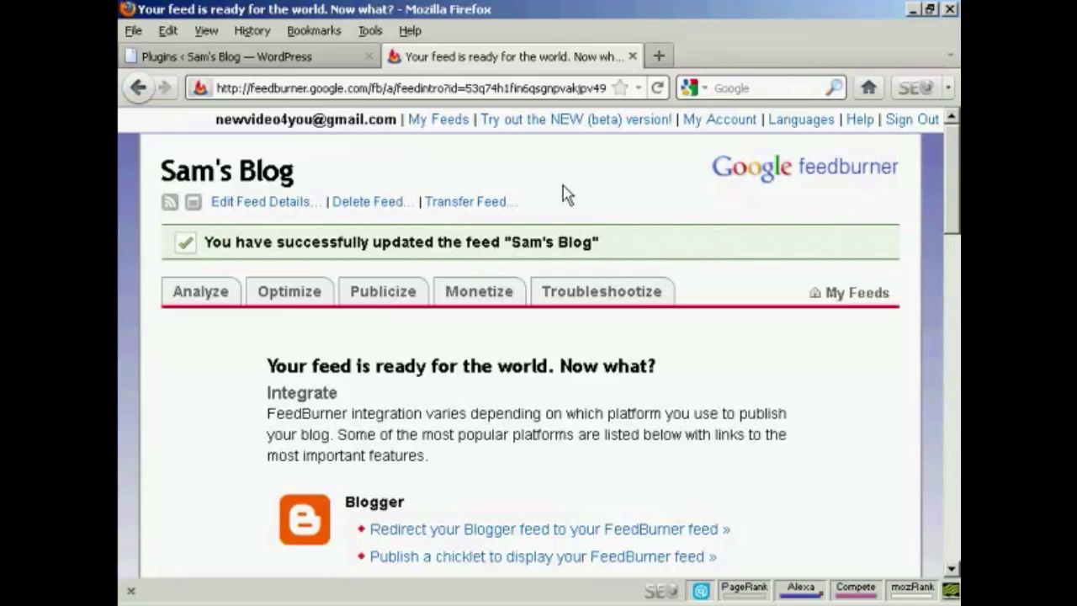
Search WordPress's Add New plugins page for 'FD feedburner'.
click(301, 64)
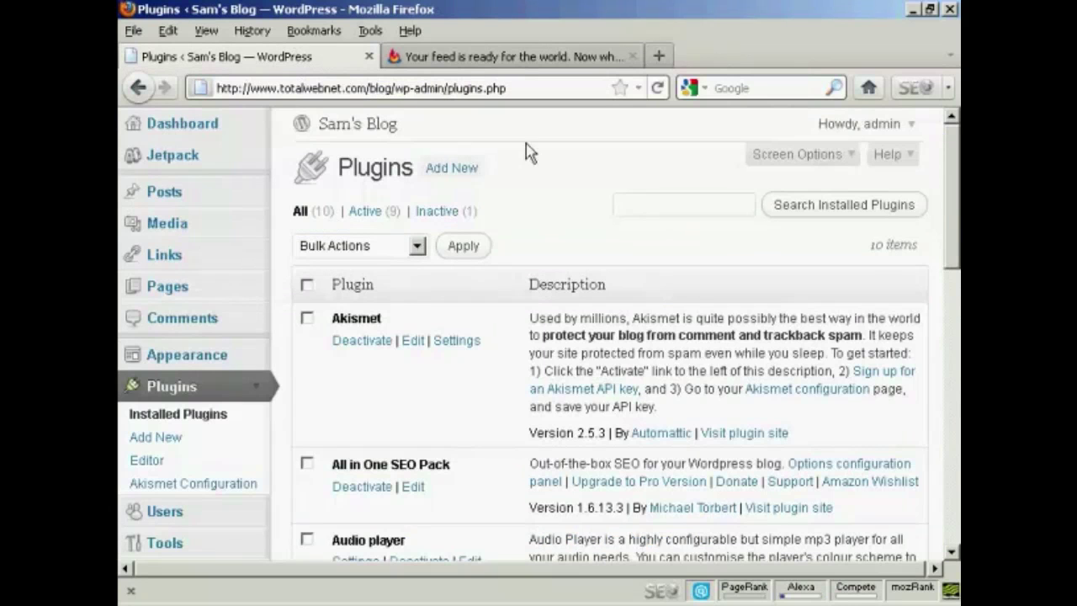
click(450, 172)
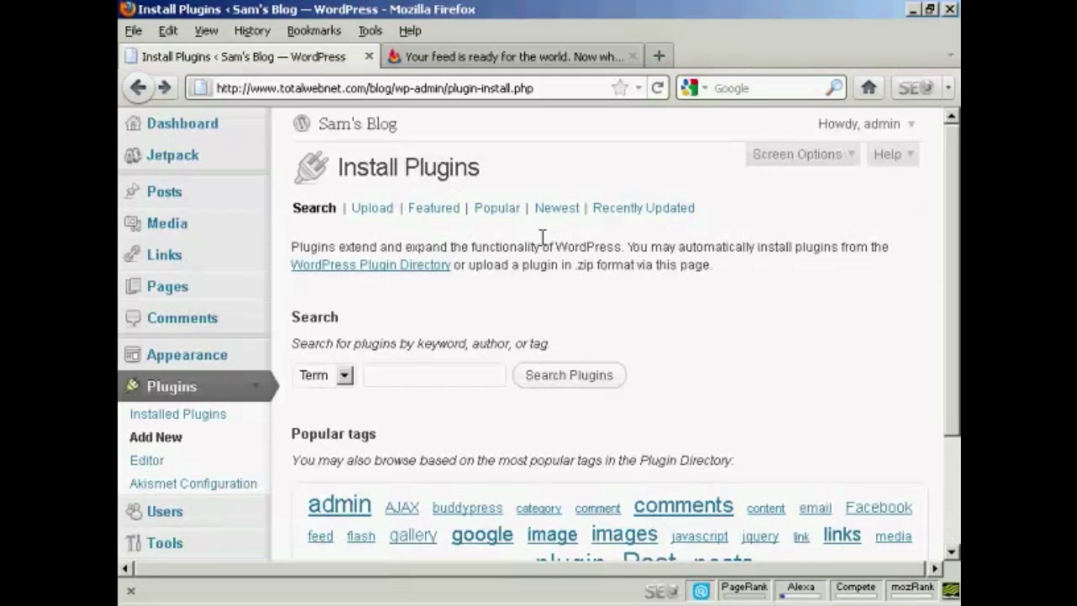
click(402, 371)
text(FD feedb)
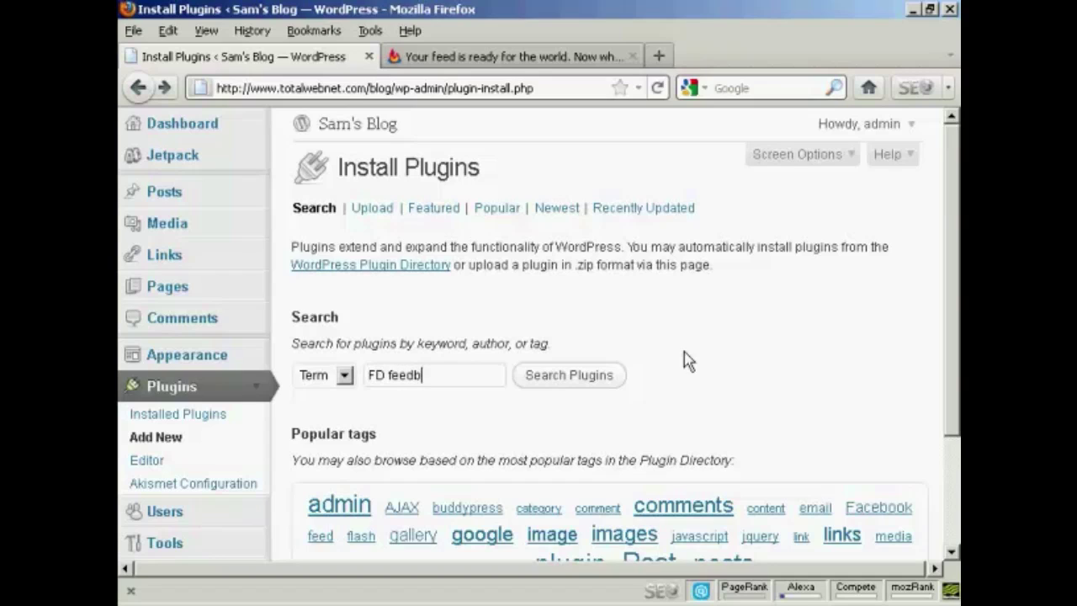
text(urner)
click(552, 376)
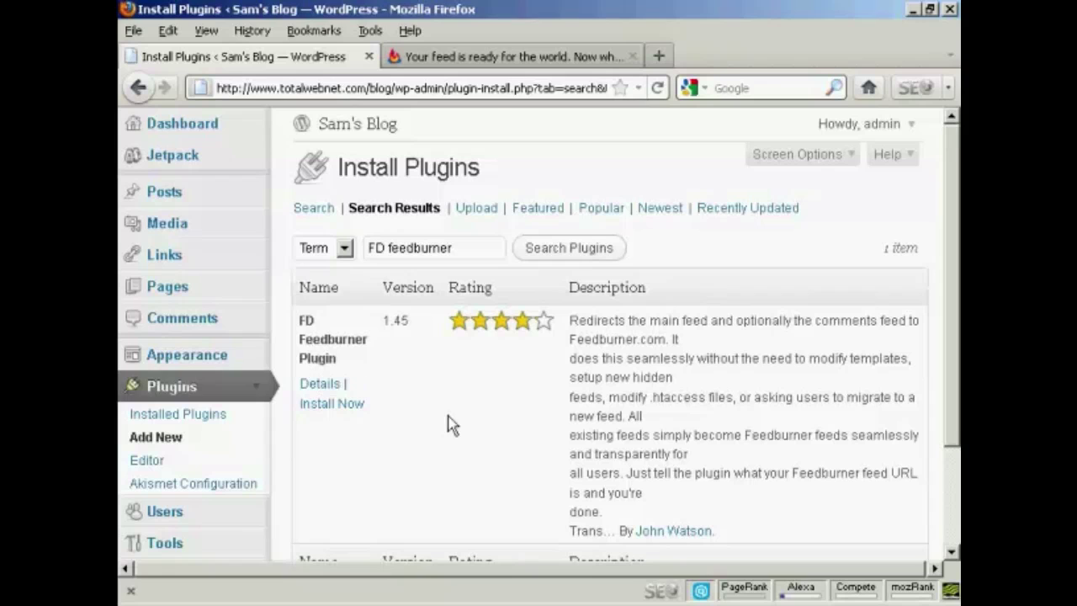
Install FD Feedburner Plugin 1.45, confirm the install, and activate it.
click(351, 405)
click(539, 328)
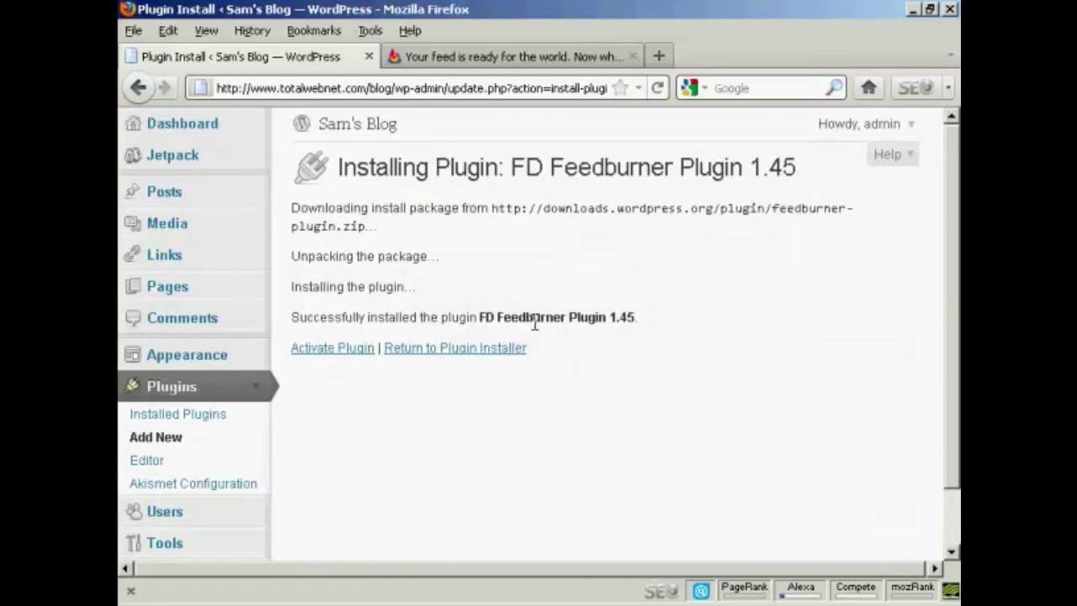
click(346, 352)
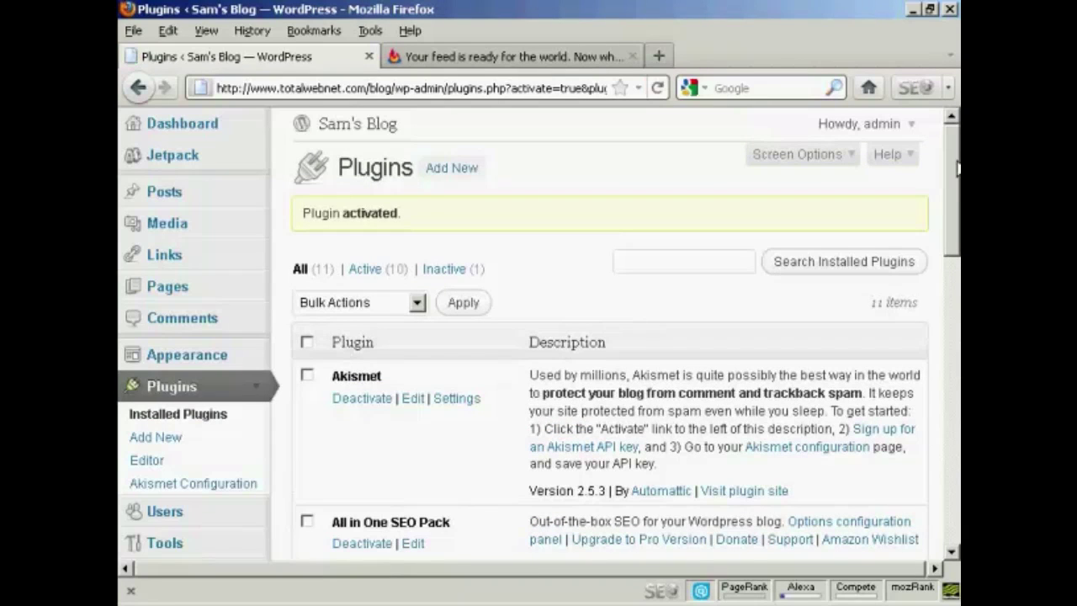
drag(956, 169, 956, 216)
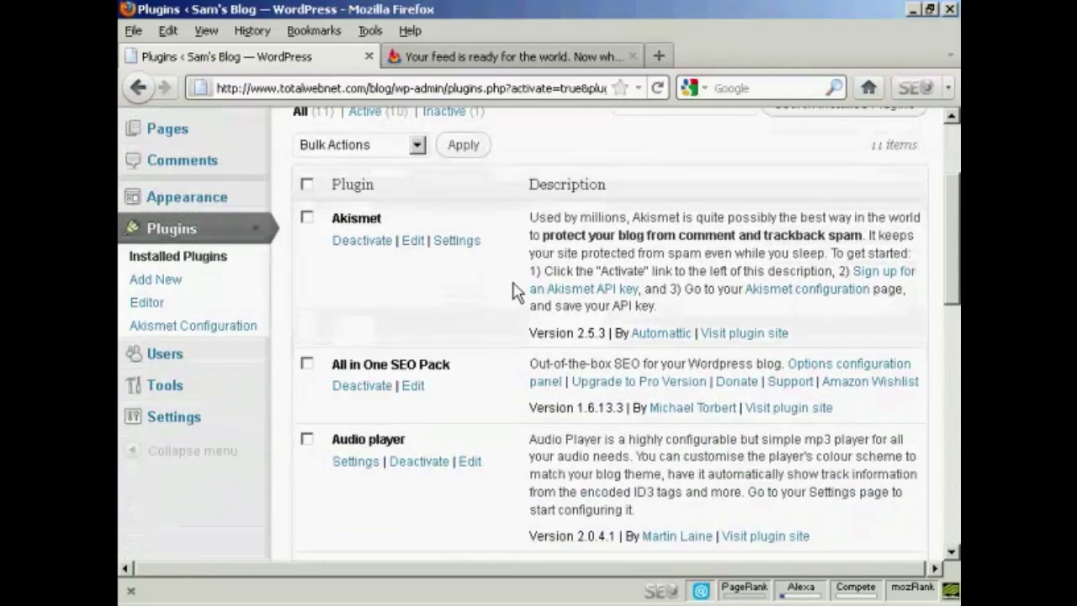
click(255, 418)
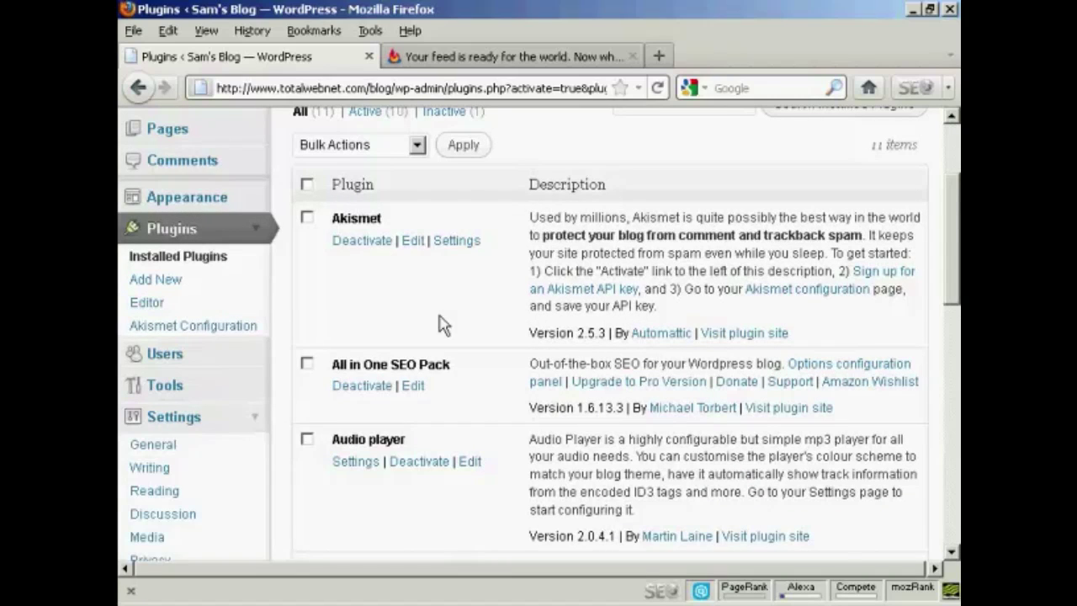
scroll(454, 320, down, 5)
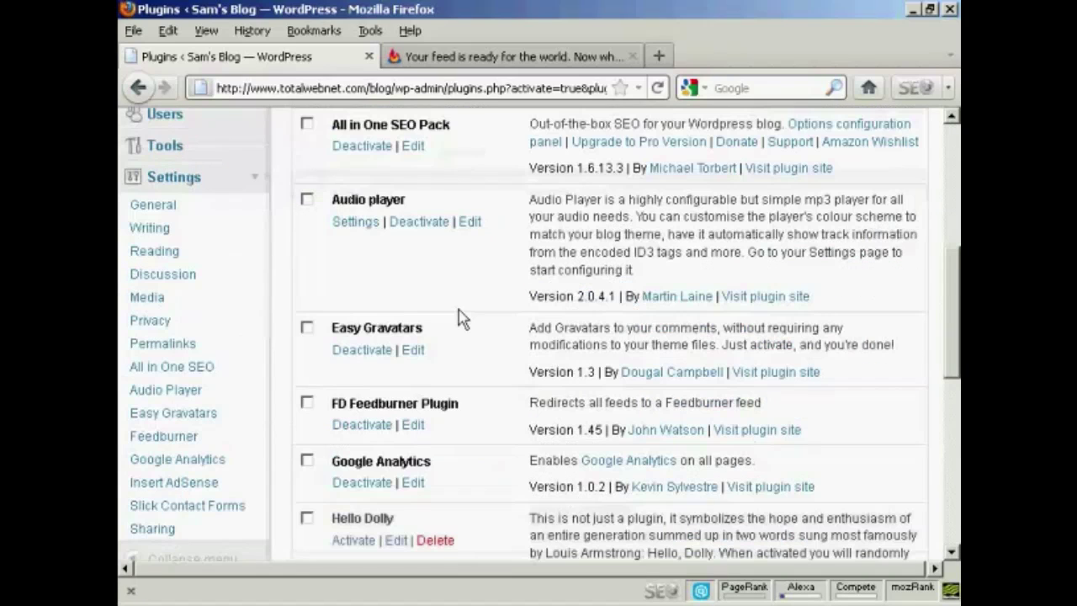
Paste the FeedBurner feed URL into Feedburner settings' 'Redirect my feeds here' and save.
click(184, 443)
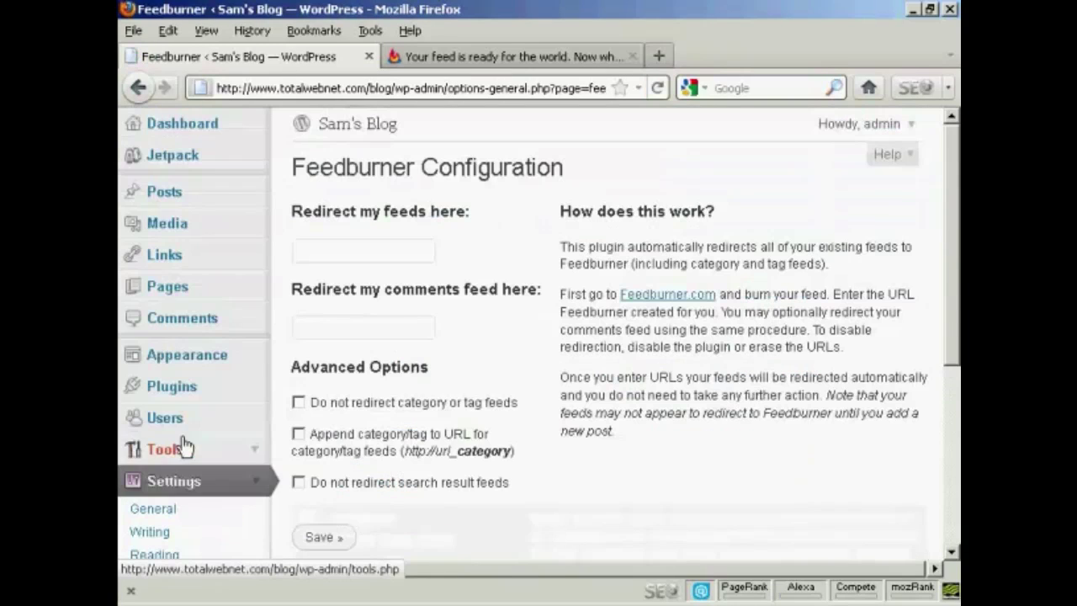
click(315, 252)
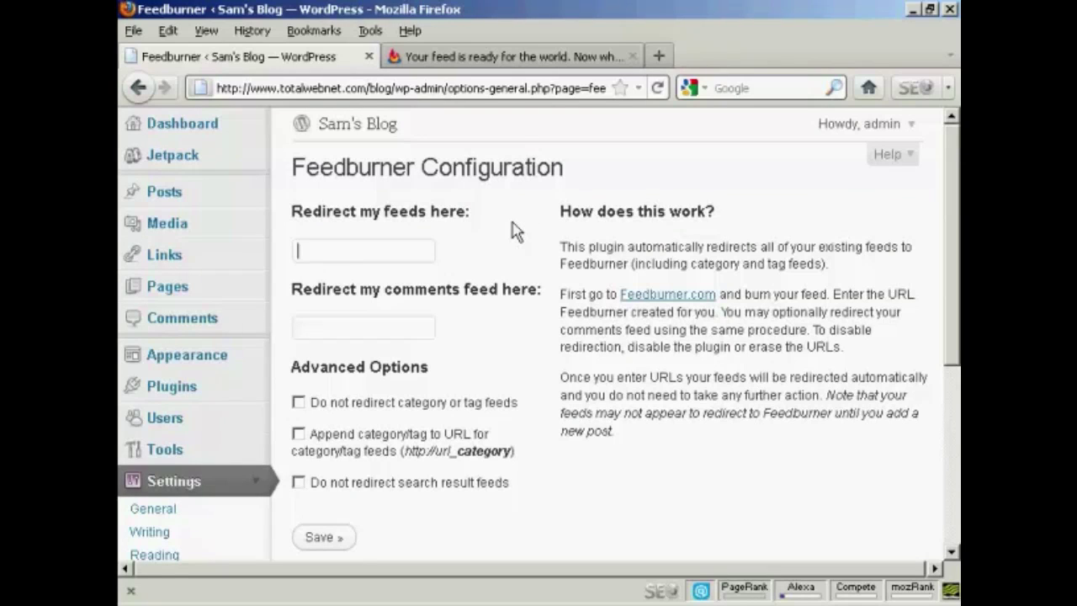
key(ctrl+v)
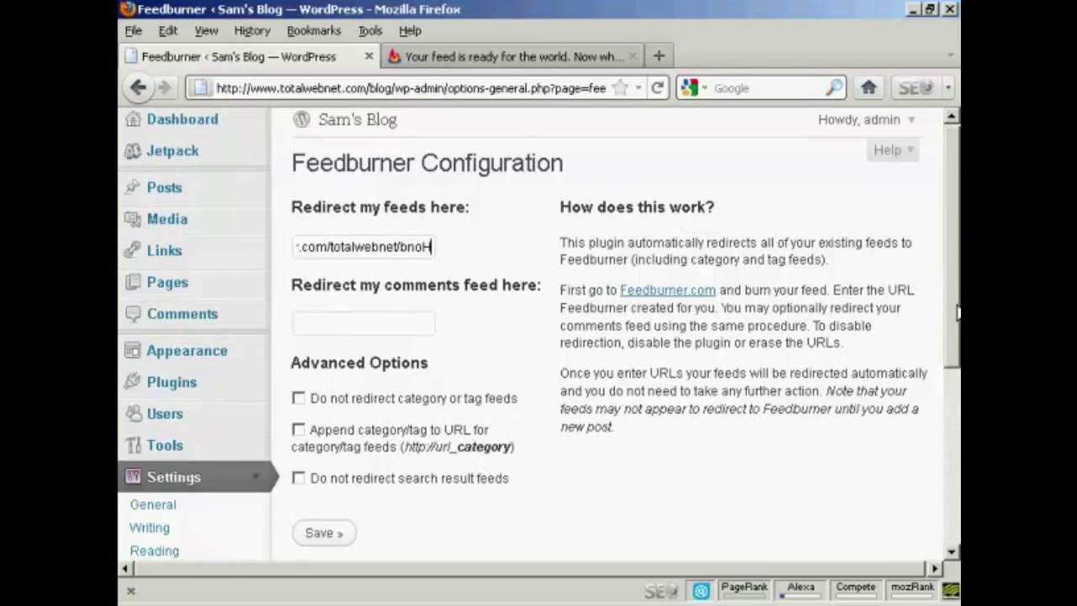
scroll(353, 503, down, 2)
click(324, 465)
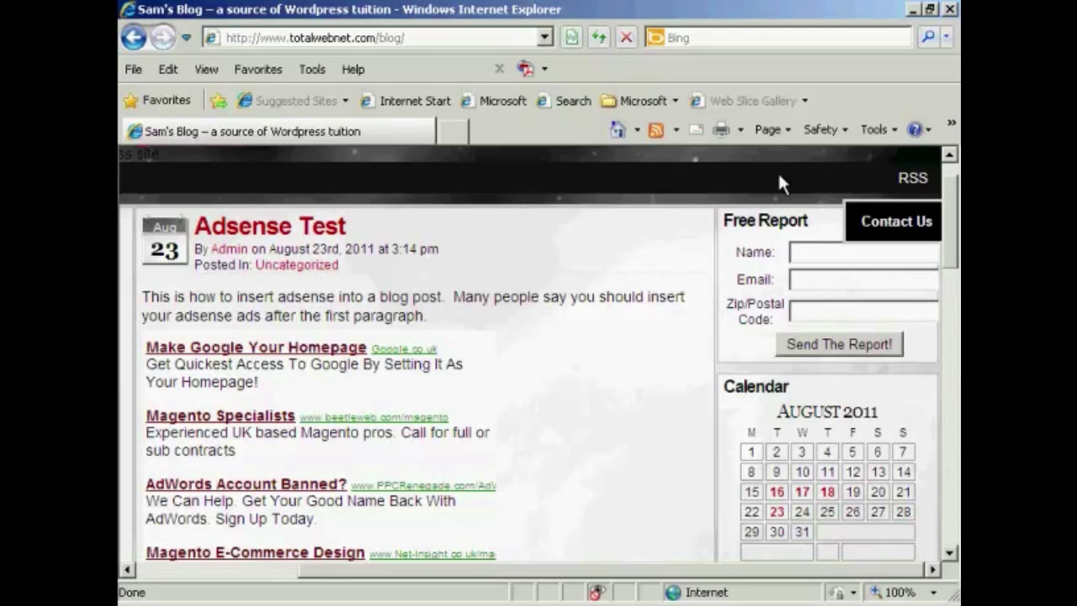
Open the blog's RSS feed from Internet Explorer's command bar to check the redirect.
click(919, 180)
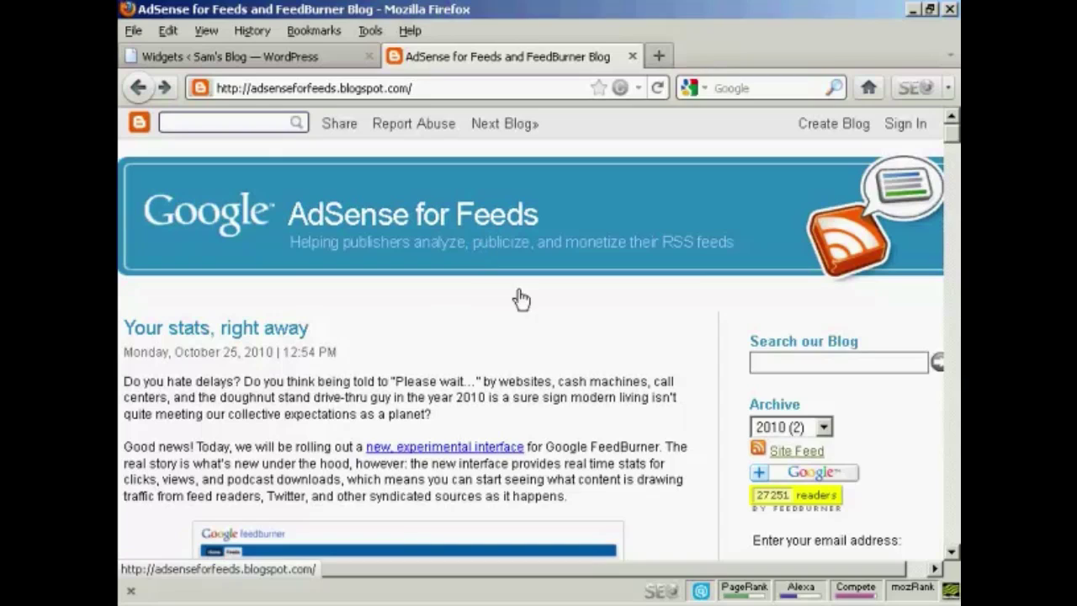
click(797, 452)
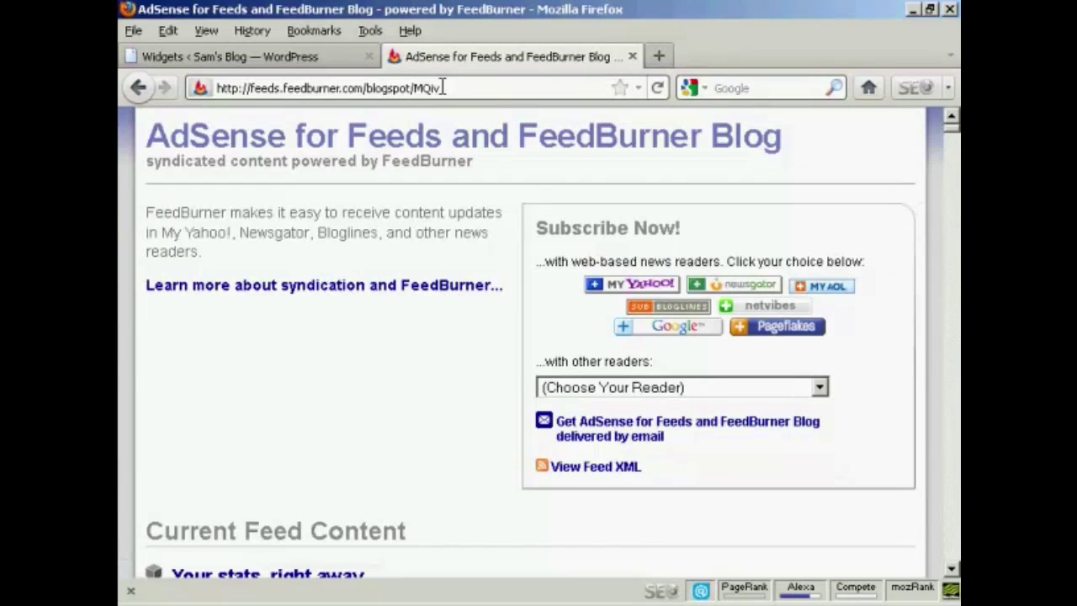
drag(443, 88, 207, 97)
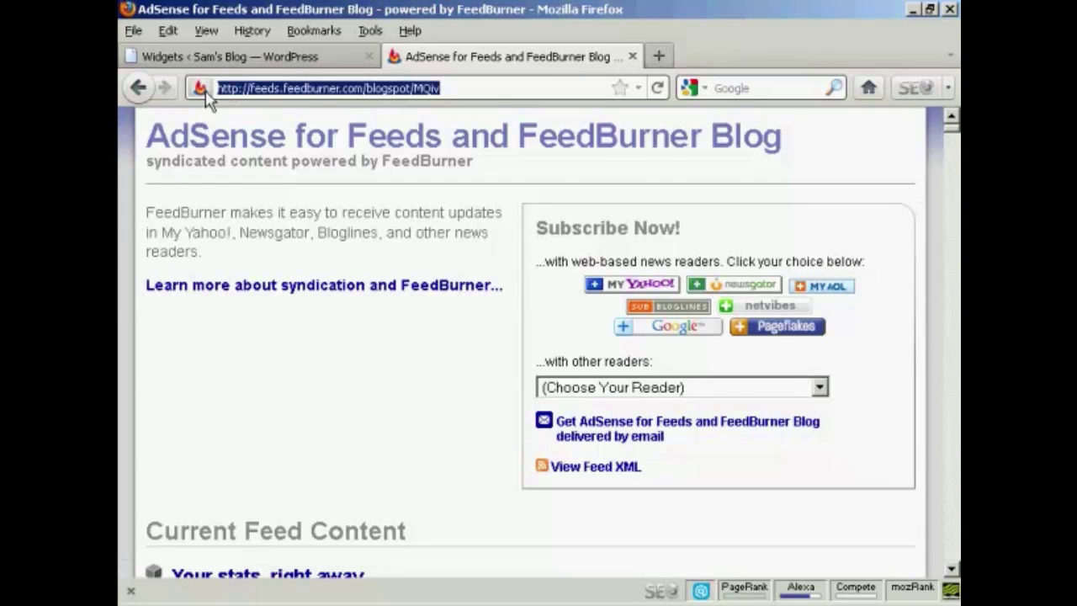
right_click(238, 85)
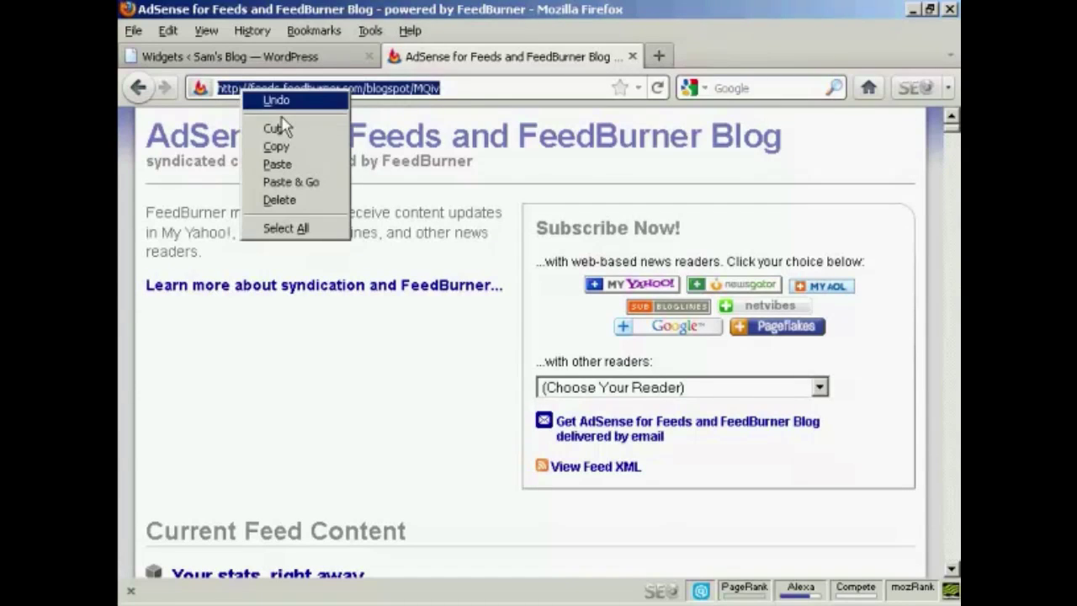
click(275, 146)
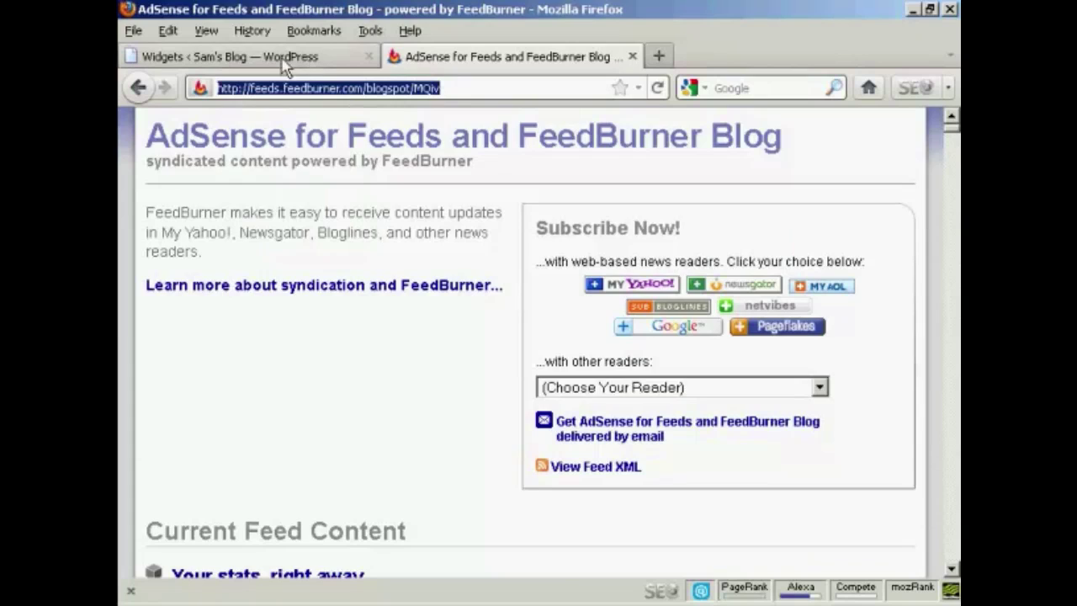
click(284, 59)
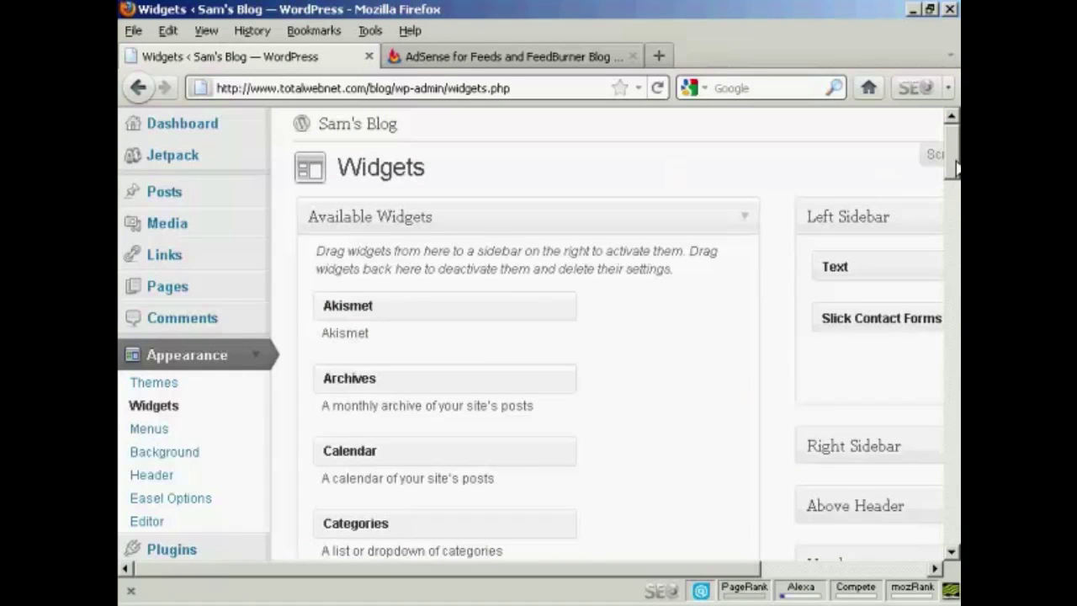
Expand the Over Blog sidebar and drag the RSS widget from Available Widgets into it.
drag(954, 165, 957, 179)
scroll(929, 295, down, 5)
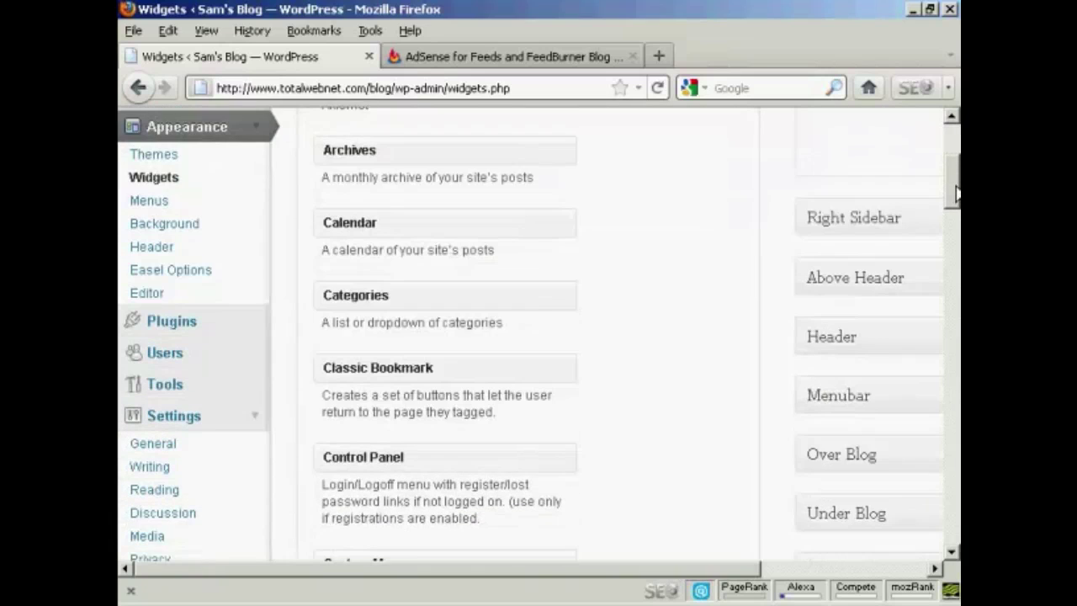
drag(729, 568, 896, 569)
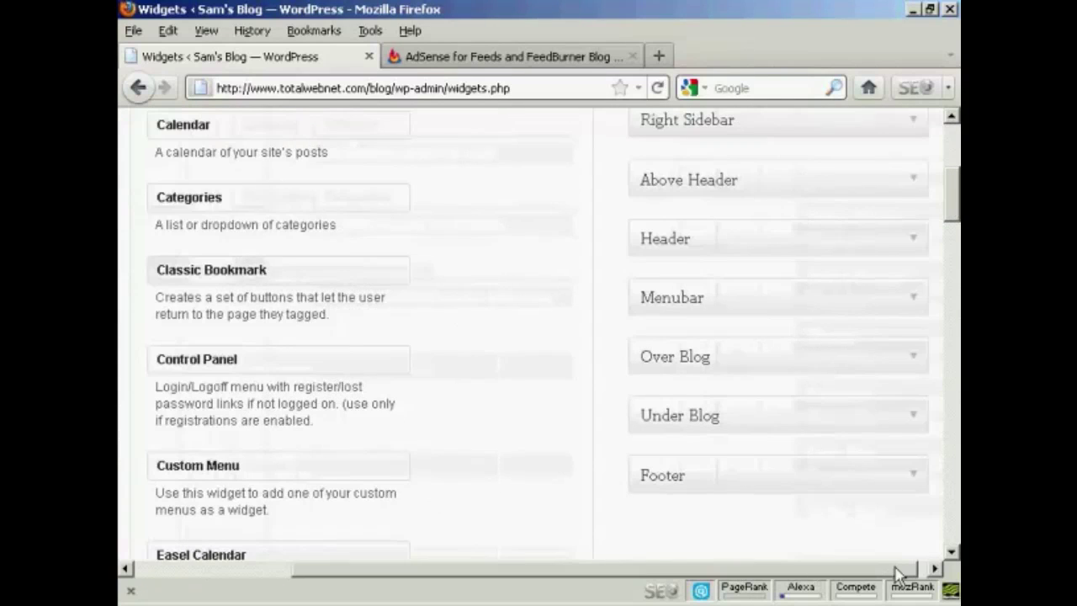
click(910, 362)
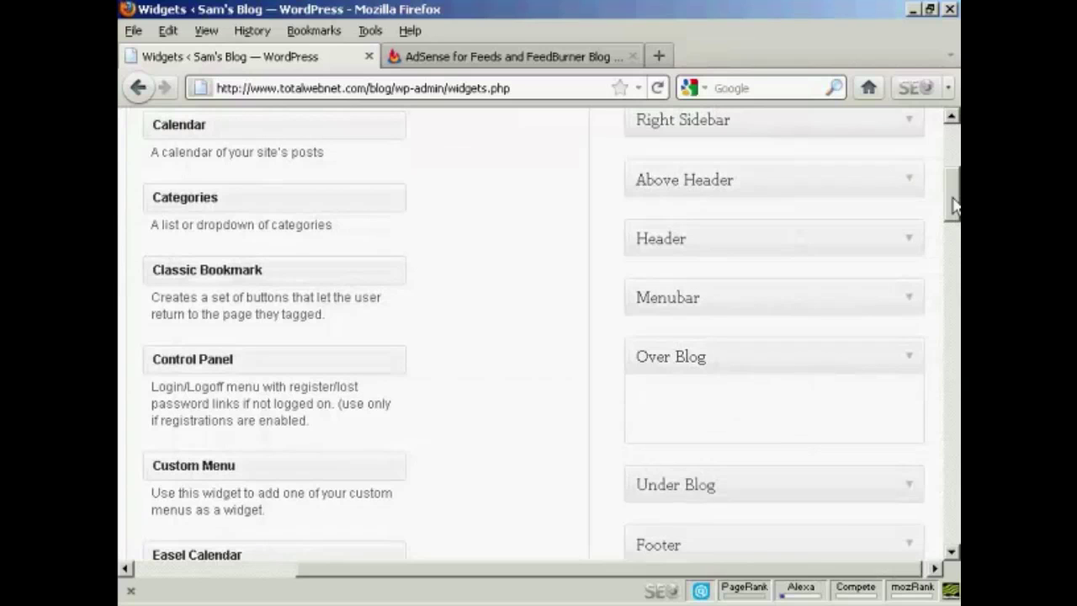
drag(953, 205, 953, 317)
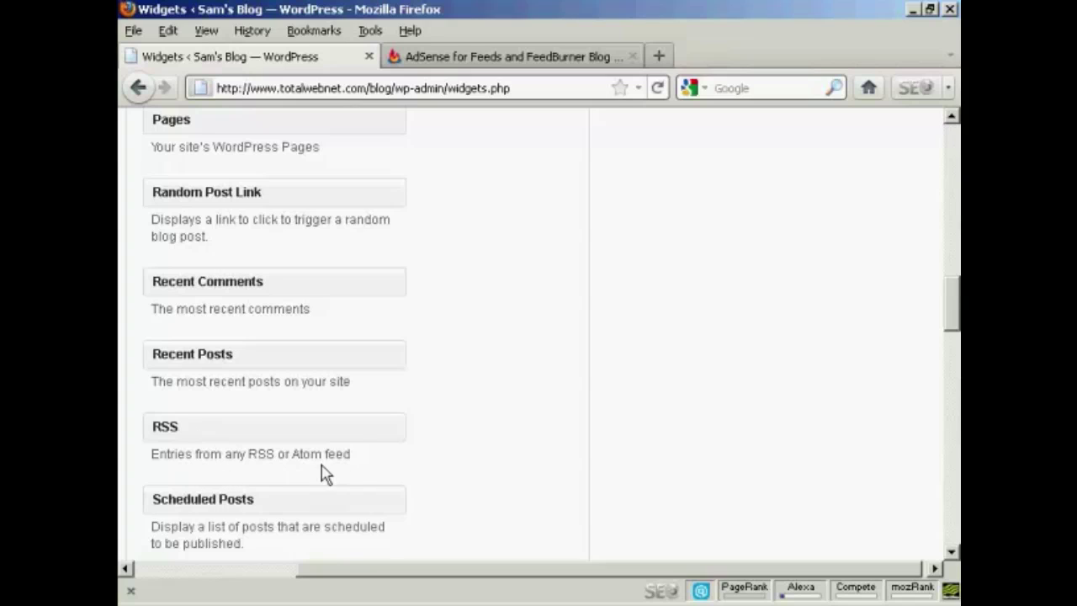
drag(238, 437, 736, 217)
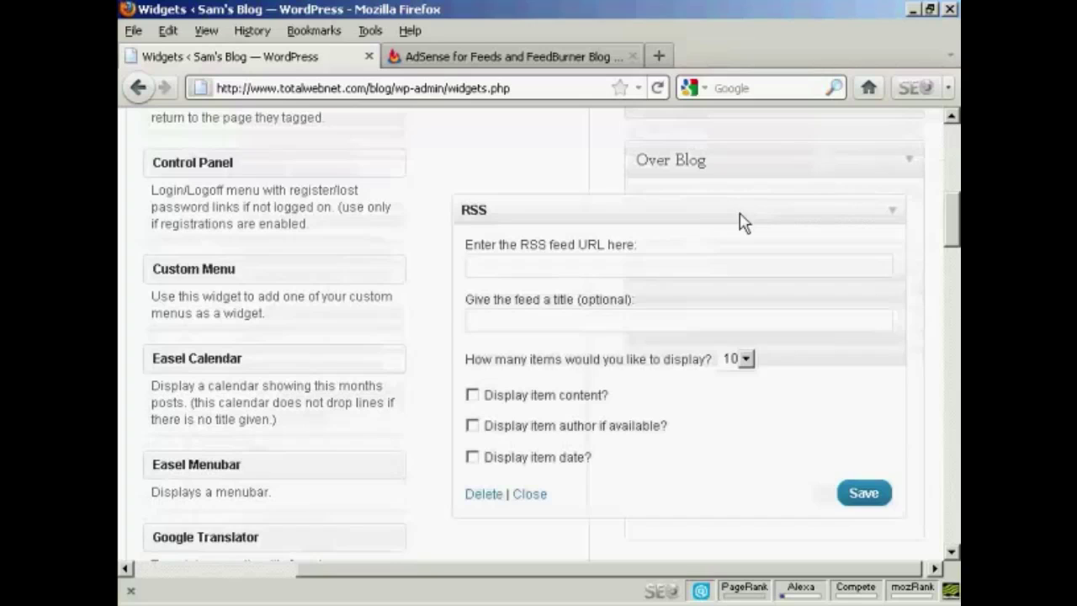
Give the RSS widget the pasted FeedBurner URL, title 'Latest News', 5 items with content, and save.
click(502, 266)
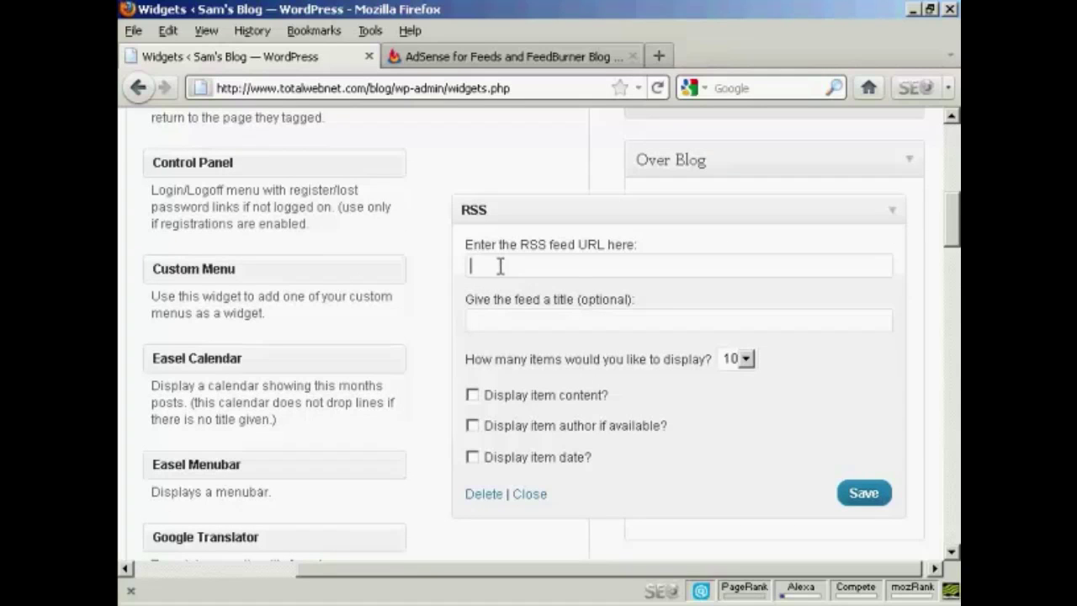
key(ctrl+v)
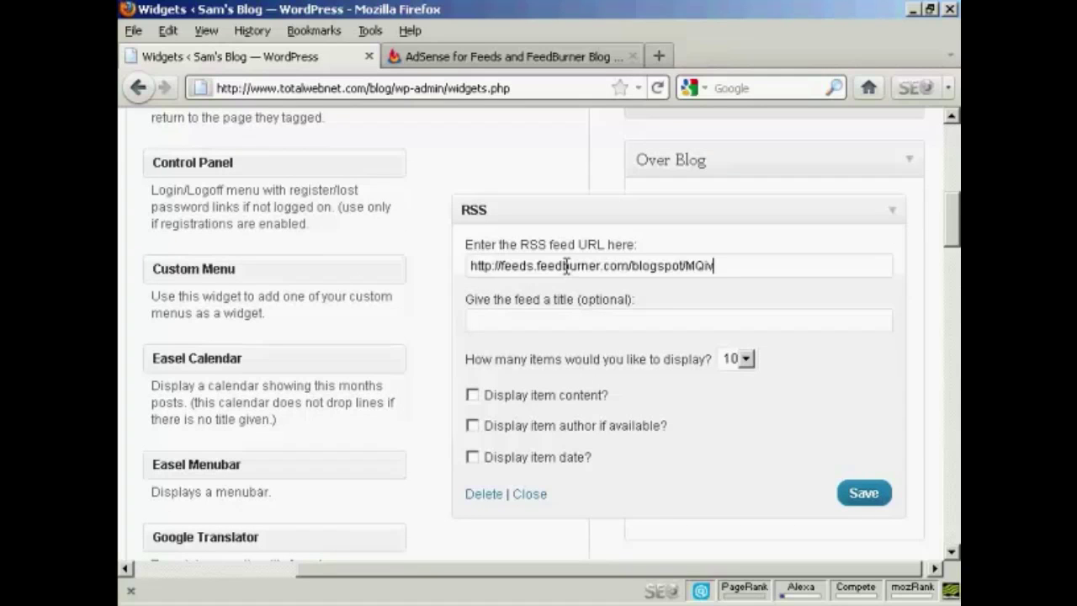
click(496, 322)
text(Latest News)
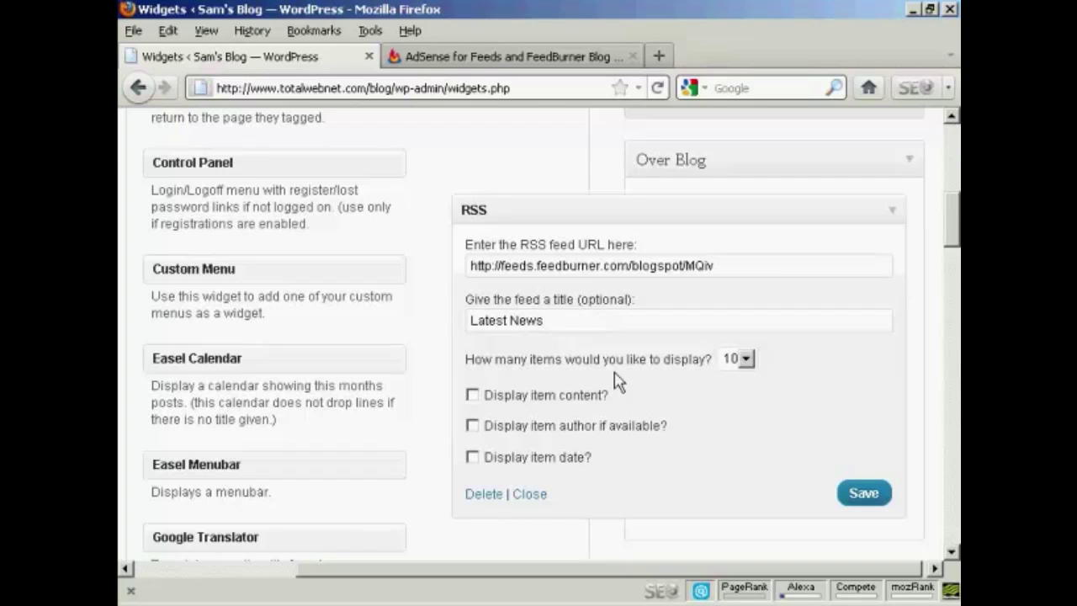
click(745, 359)
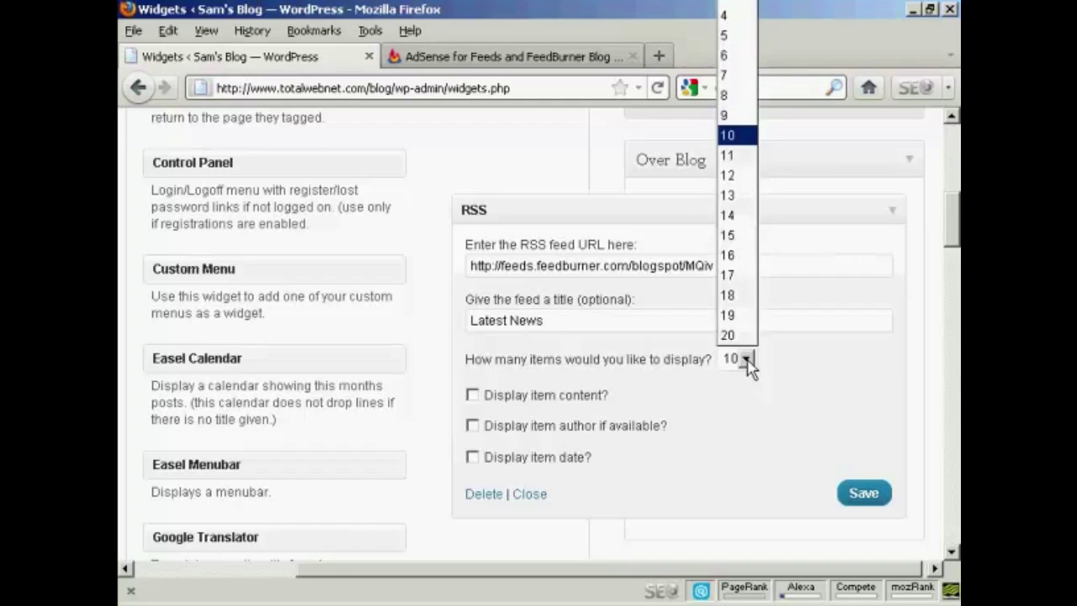
click(726, 41)
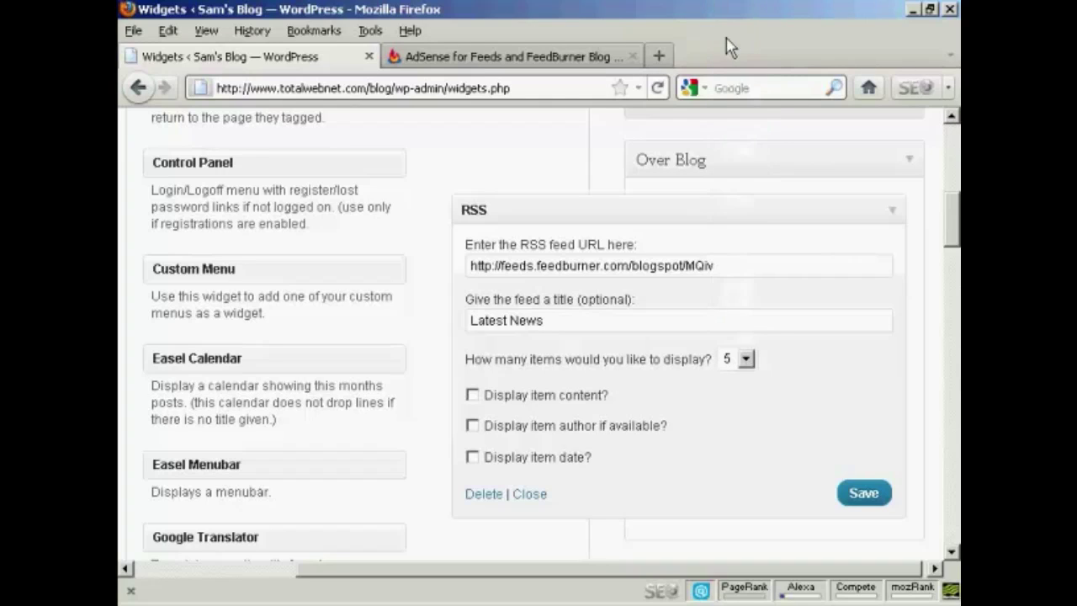
click(473, 396)
click(864, 496)
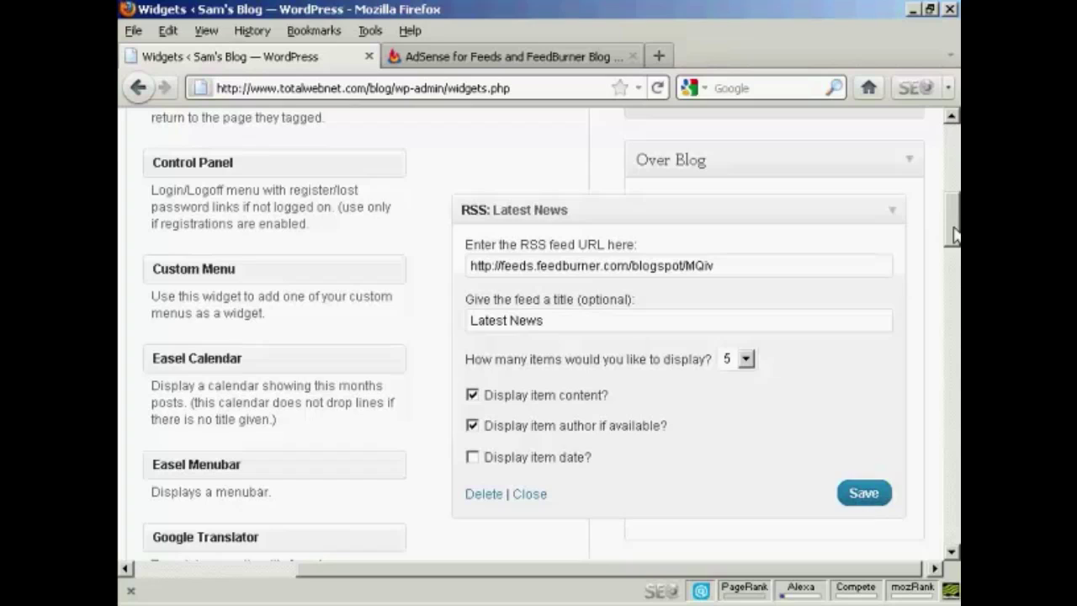
scroll(473, 150, up, 10)
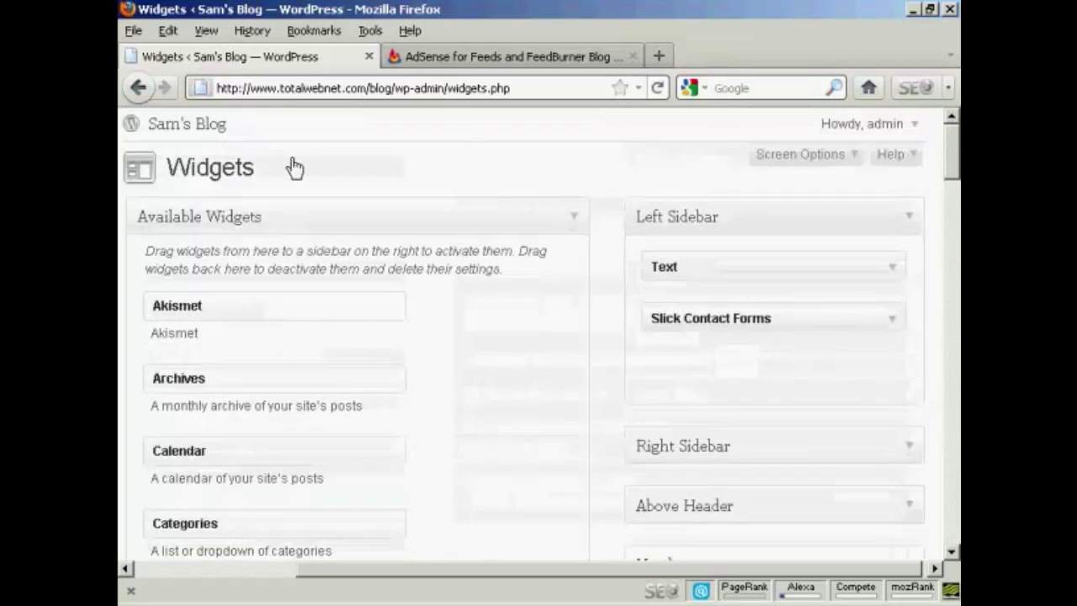
View the blog's front page in a new tab and scroll down to the Latest News feed.
right_click(202, 126)
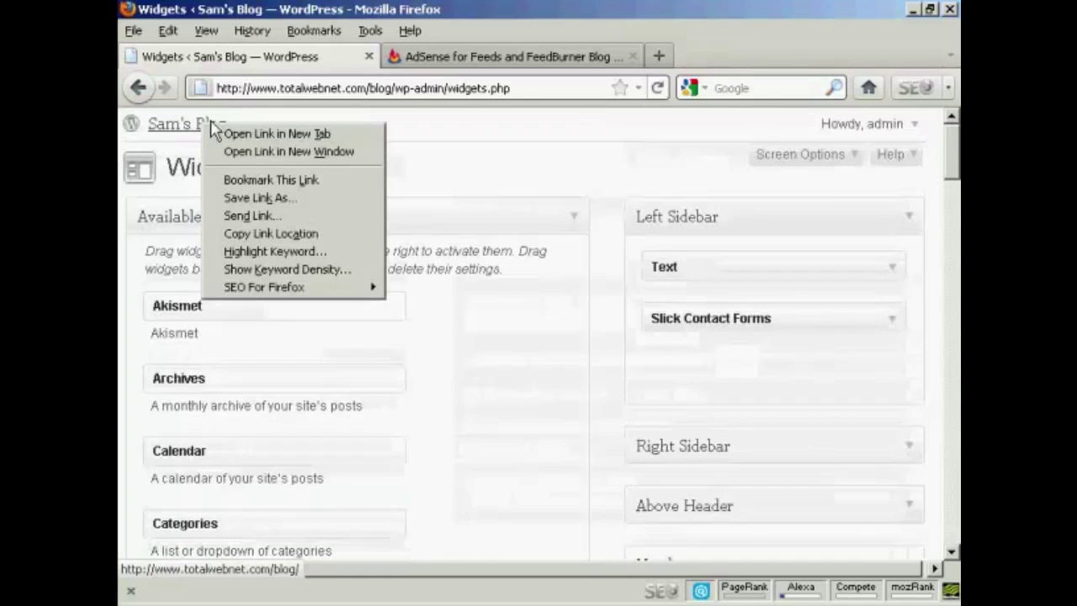
click(278, 133)
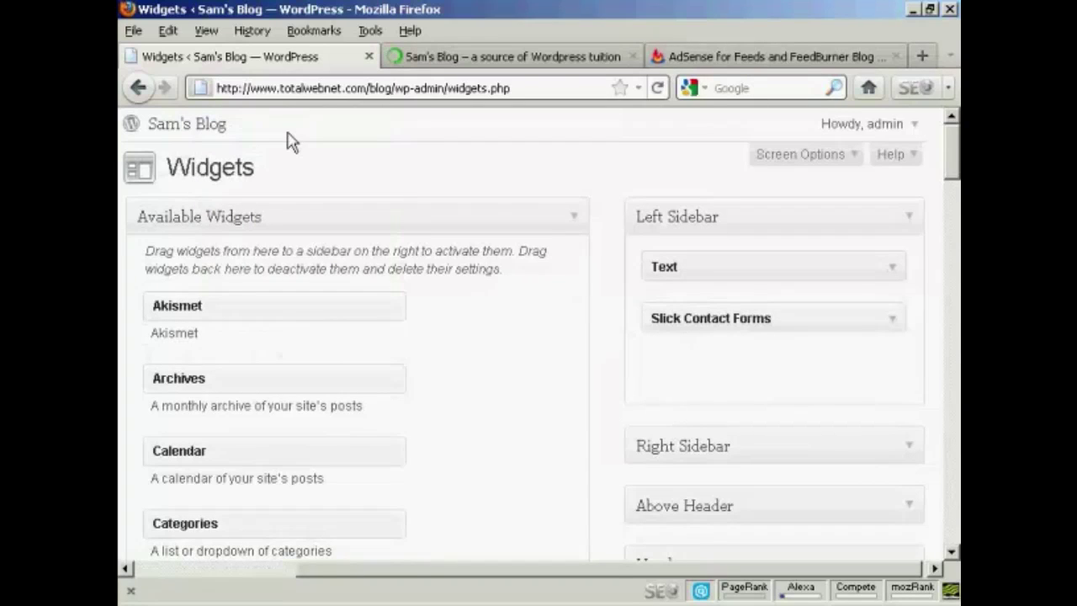
click(554, 66)
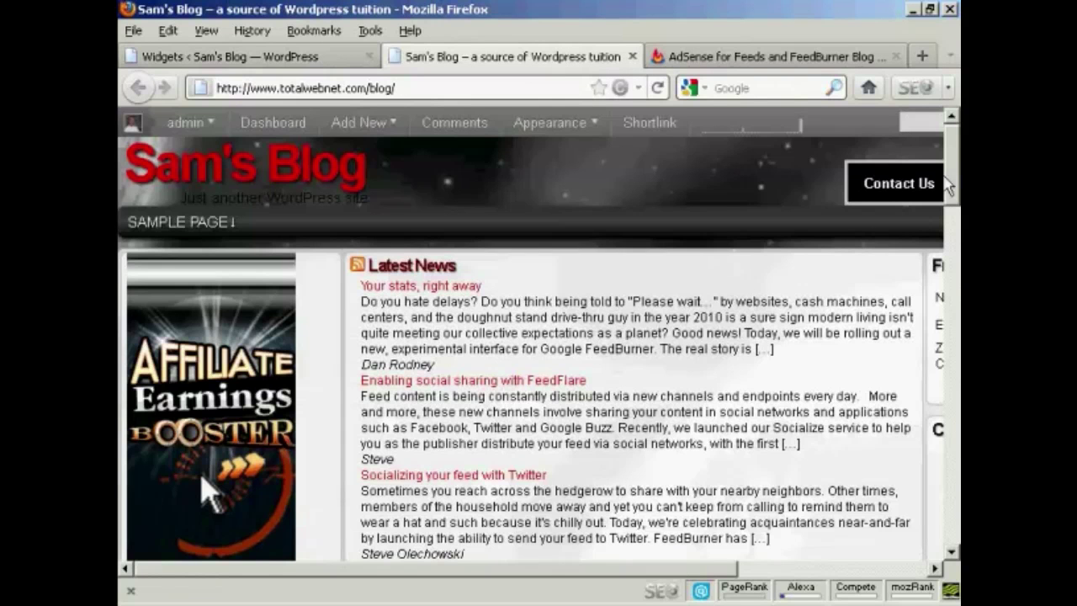
scroll(951, 186, down, 2)
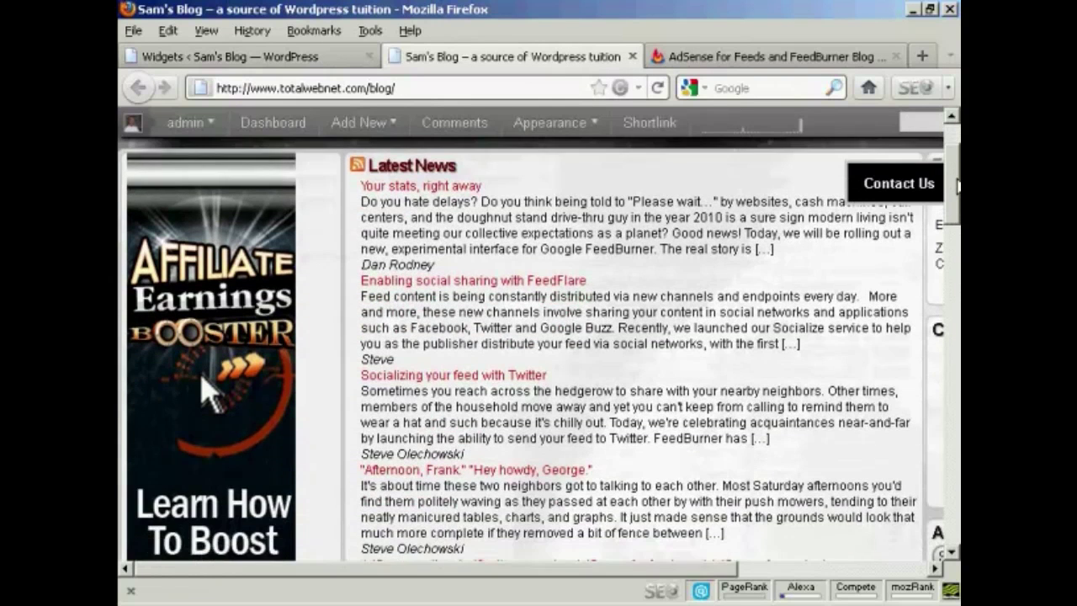
drag(956, 186, 955, 141)
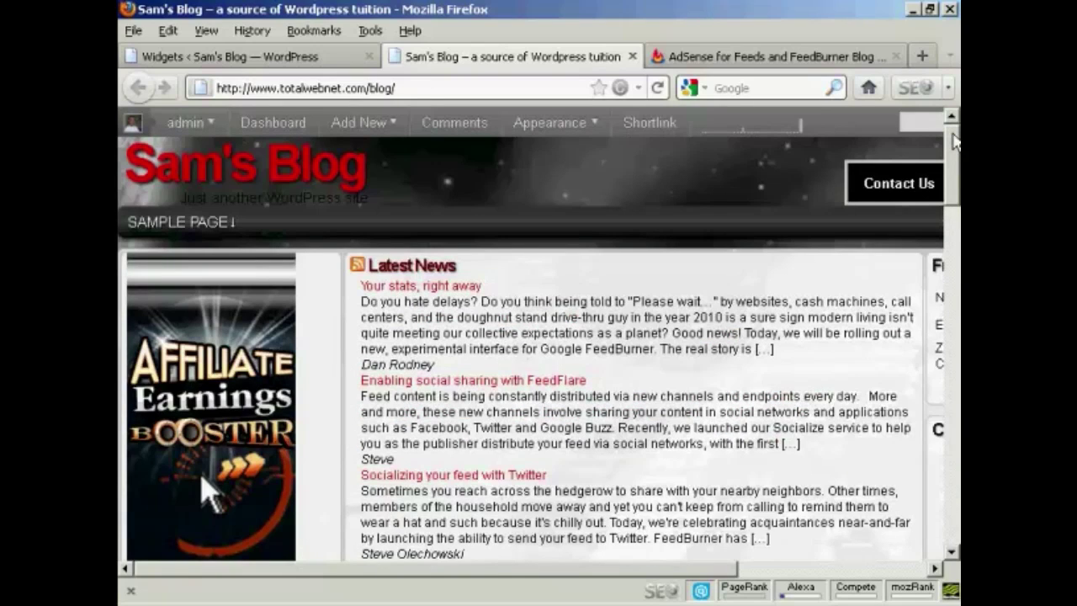